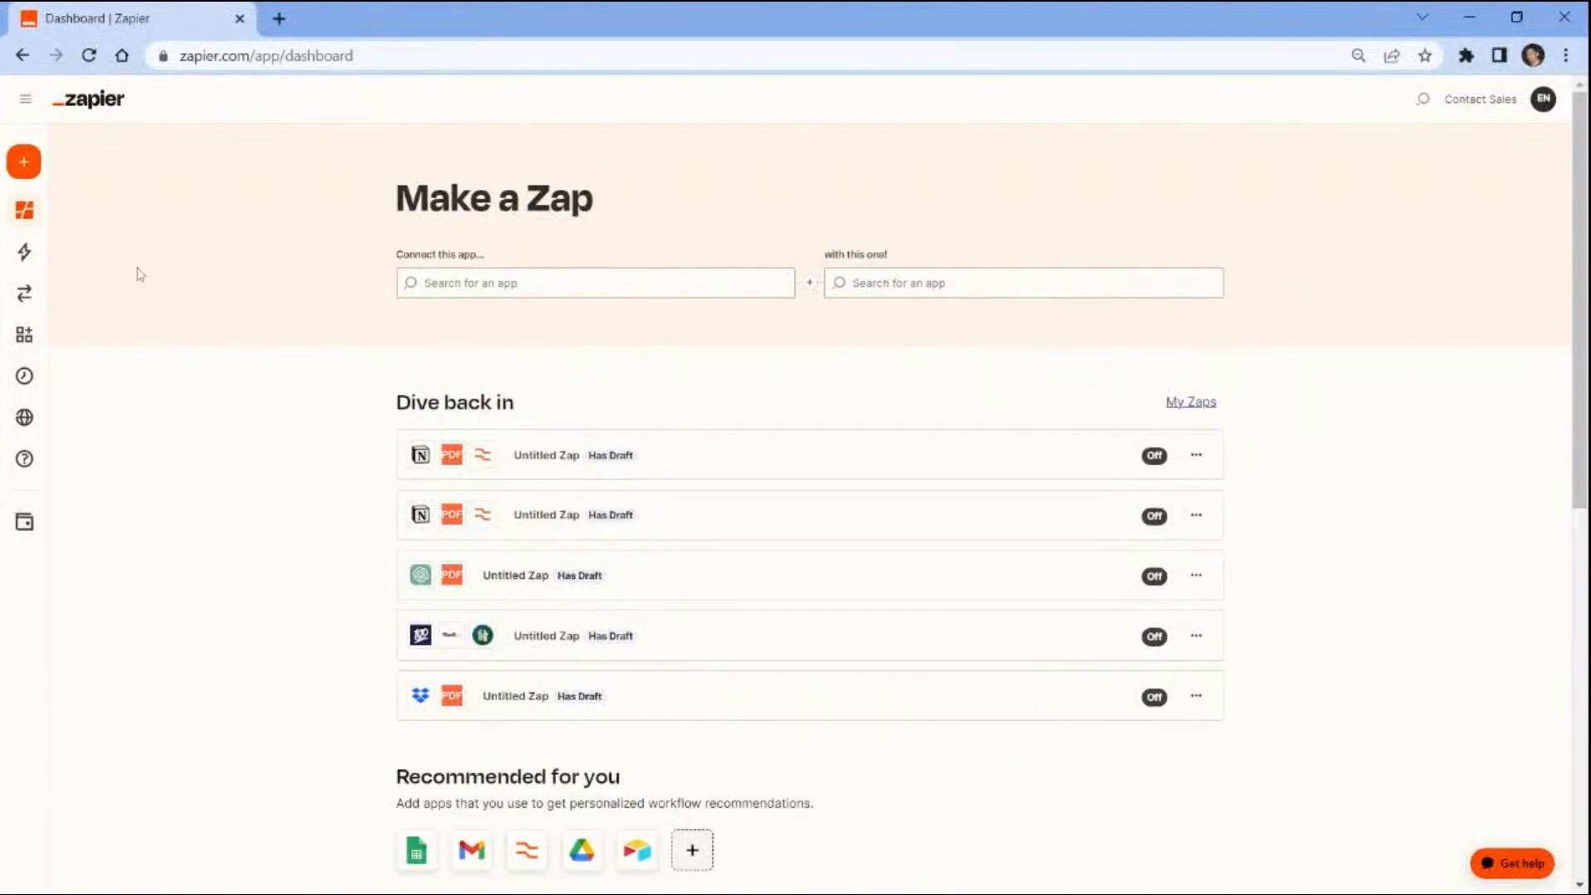
# Create a new Zap with Notion as the trigger app and New Database Item as the trigger event
pyautogui.click(32, 165)
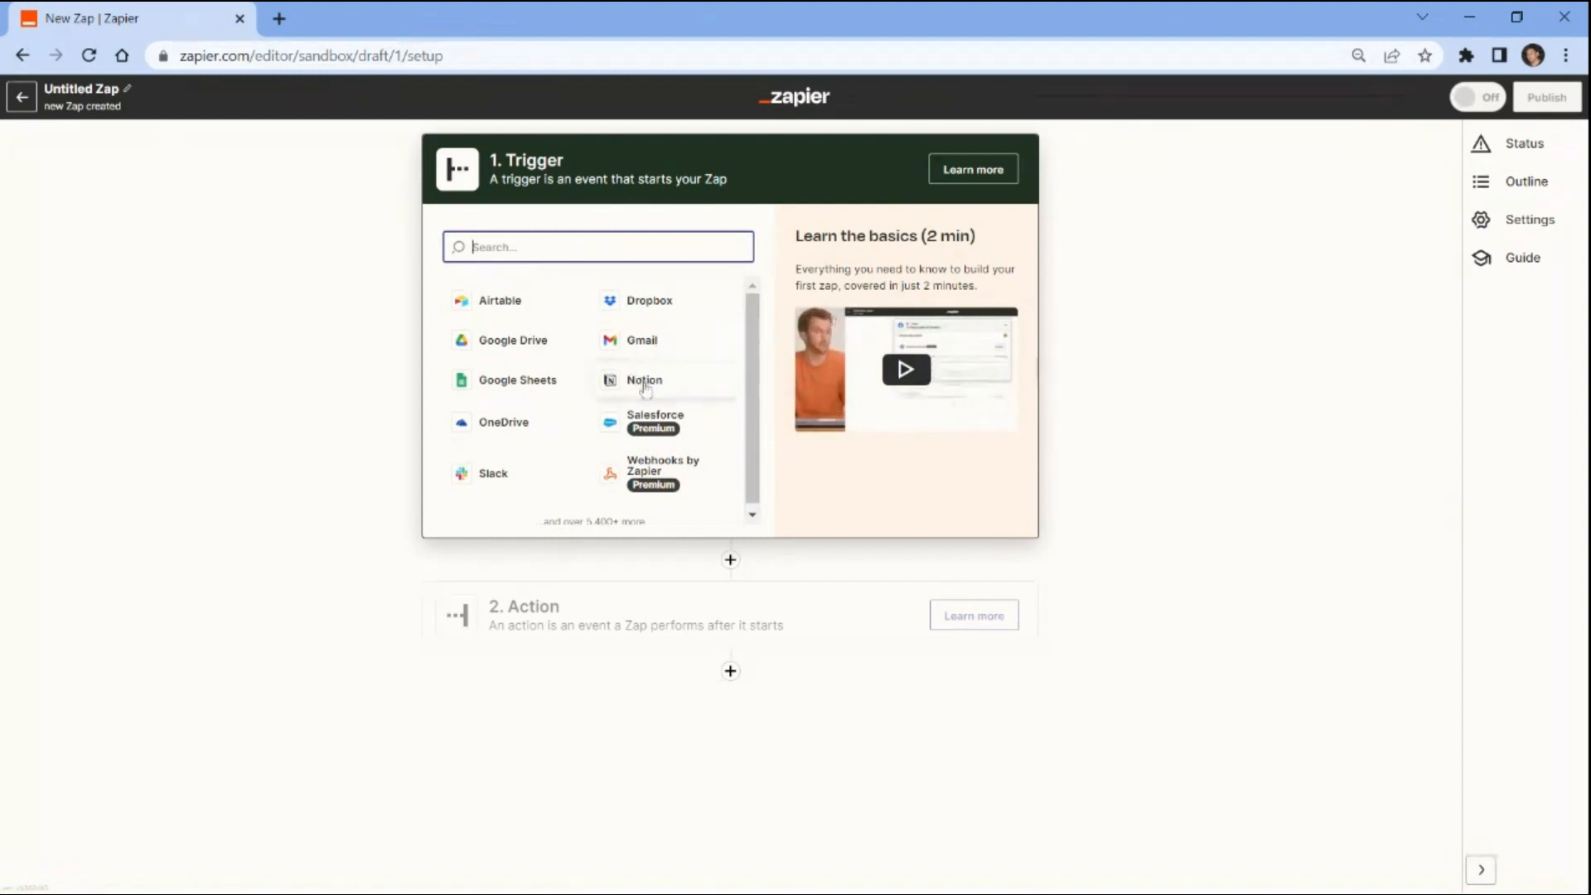
pyautogui.click(645, 381)
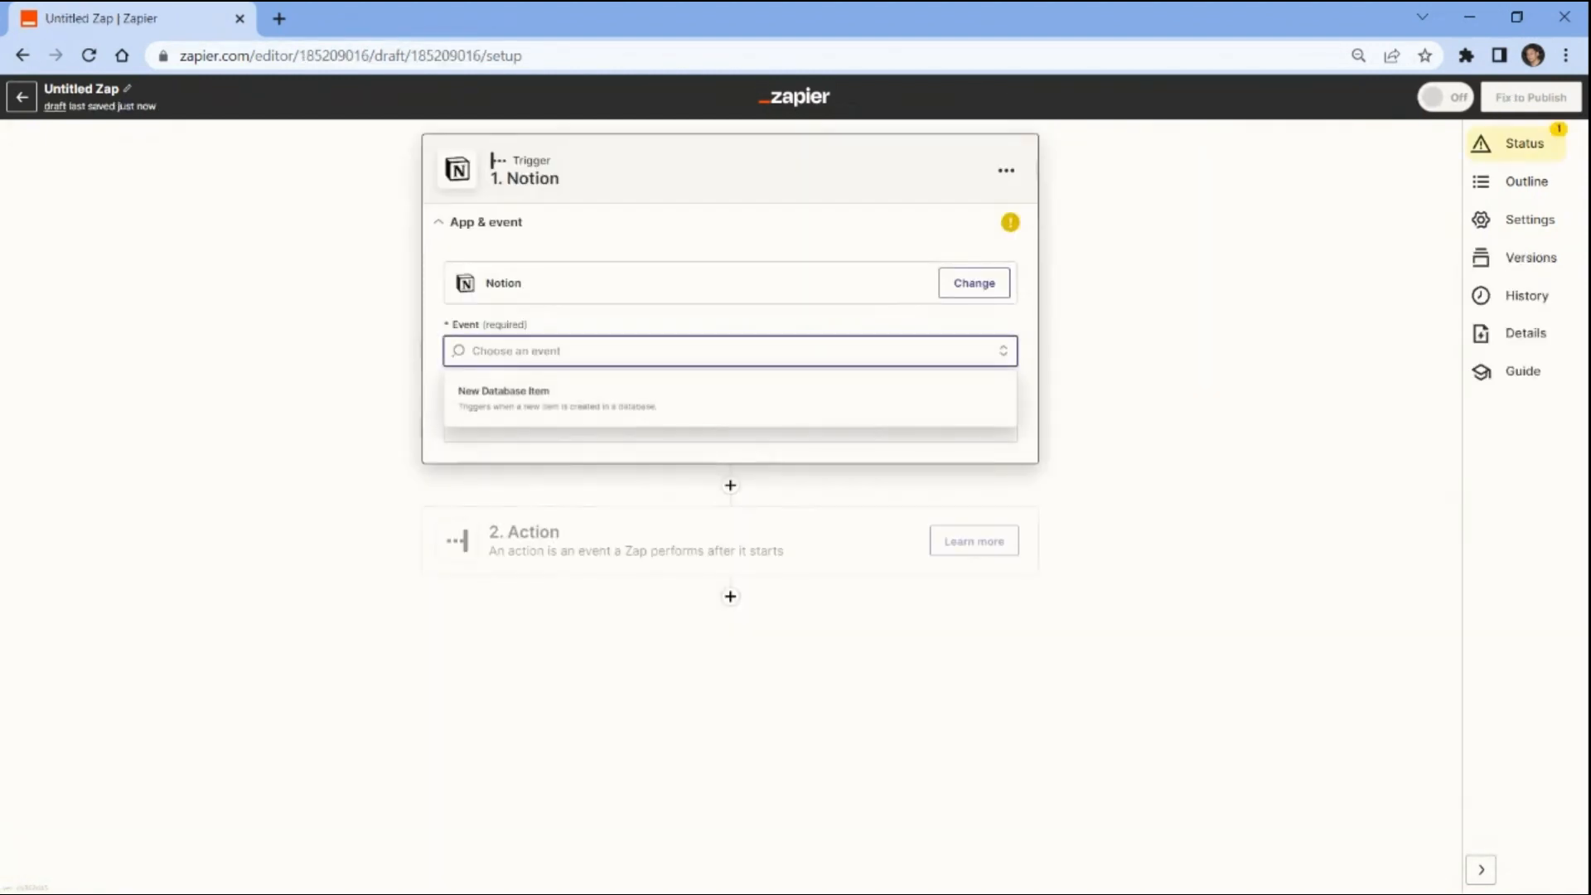
pyautogui.click(487, 406)
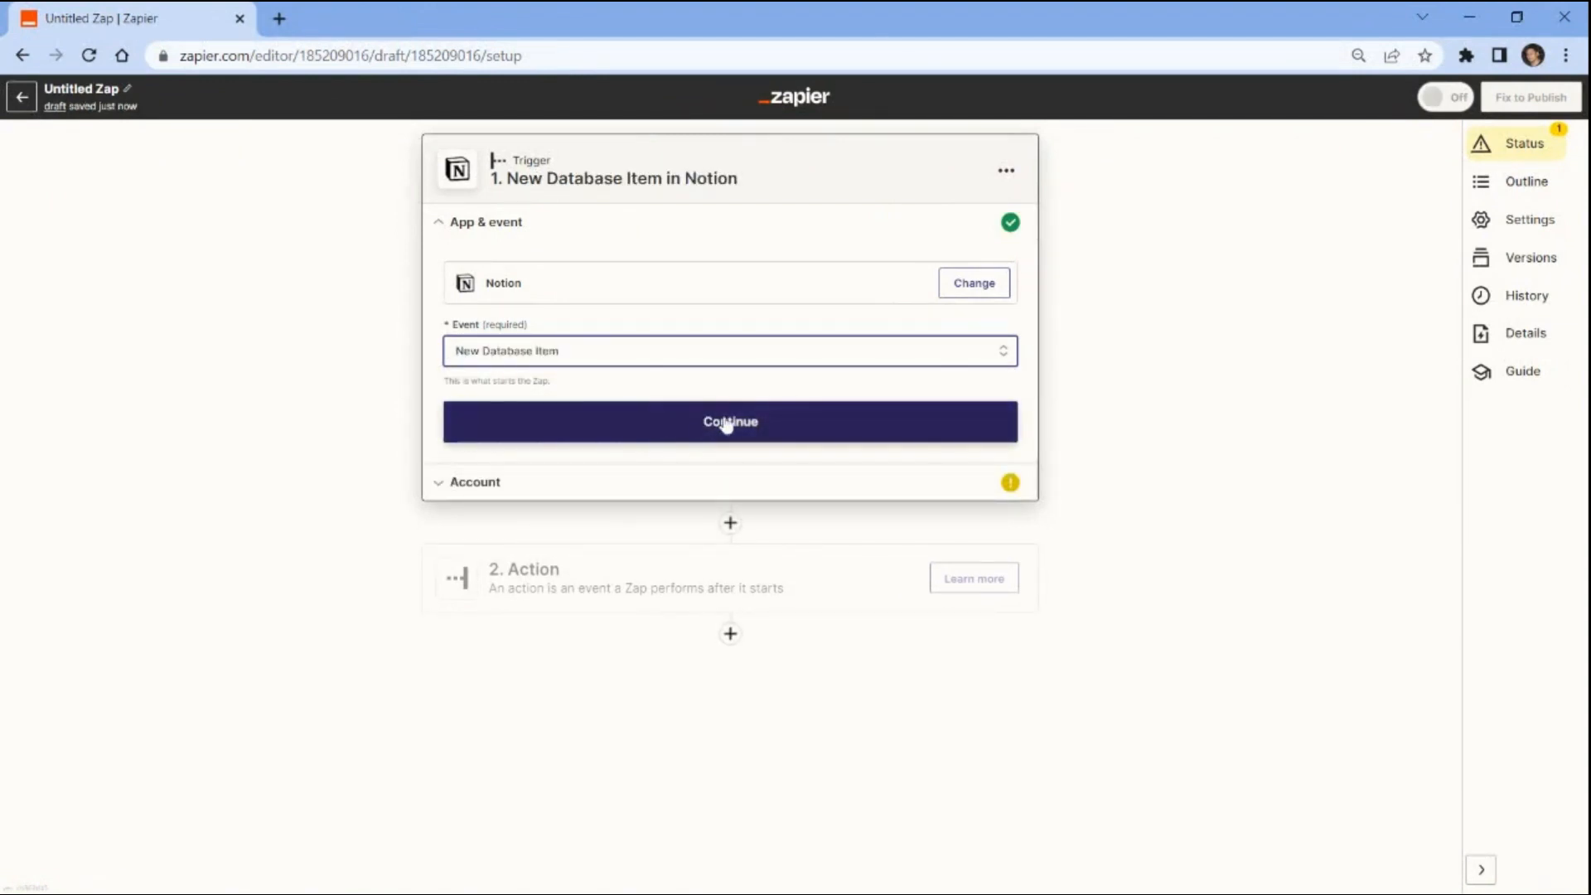
pyautogui.click(737, 422)
# Select the existing Notion account marked #2 for the trigger and proceed to its settings
pyautogui.click(498, 325)
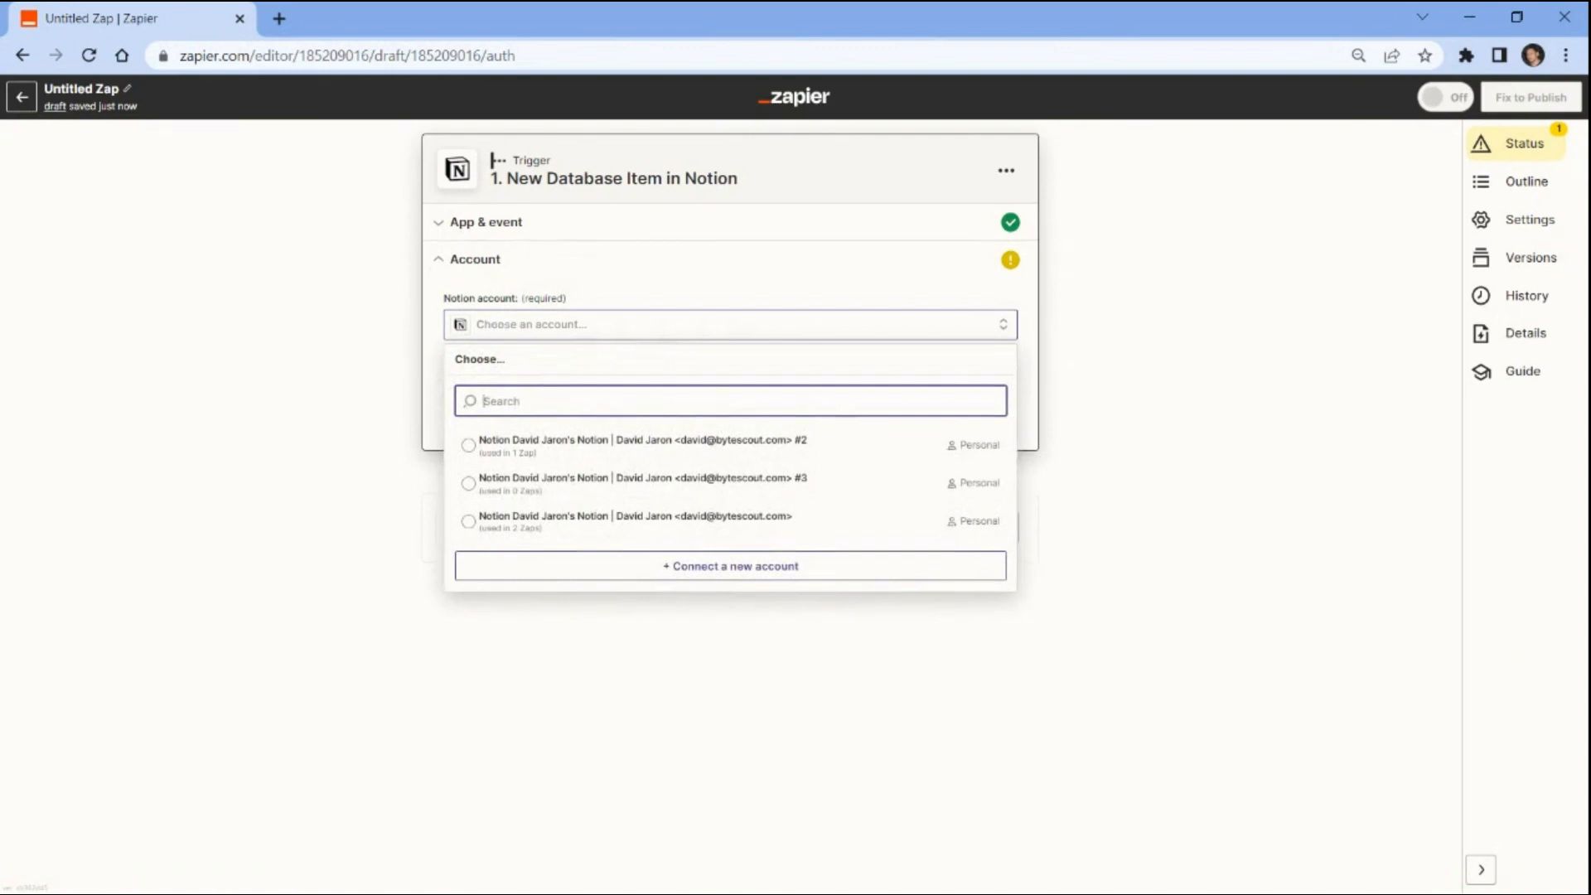
pyautogui.click(485, 448)
pyautogui.click(488, 416)
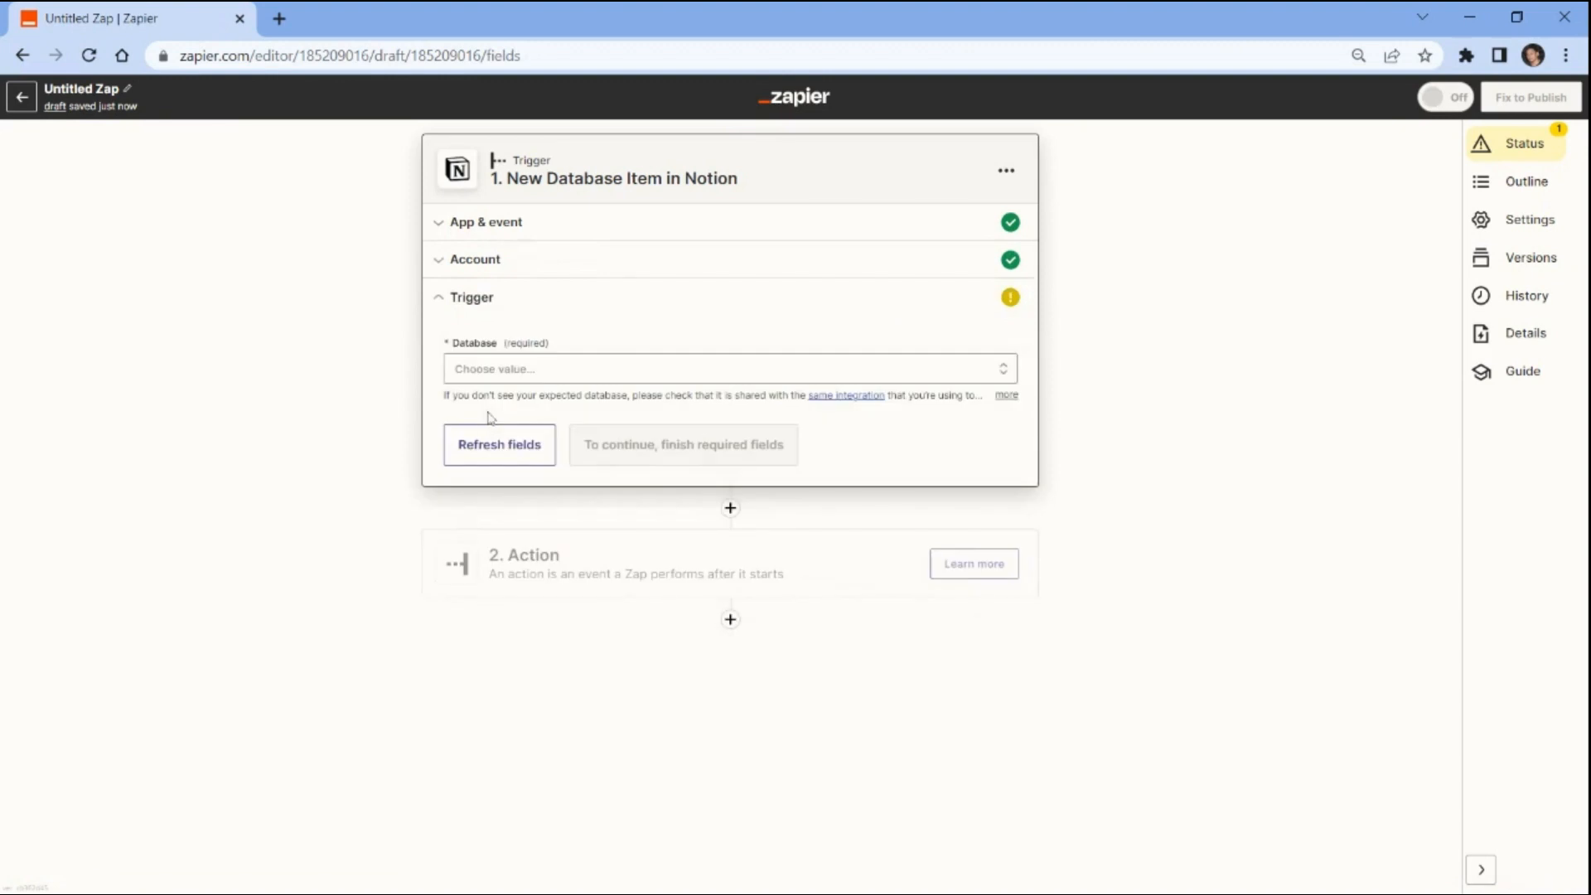
# Set the trigger's database to Journal, test the trigger and proceed to the action setup
pyautogui.click(471, 370)
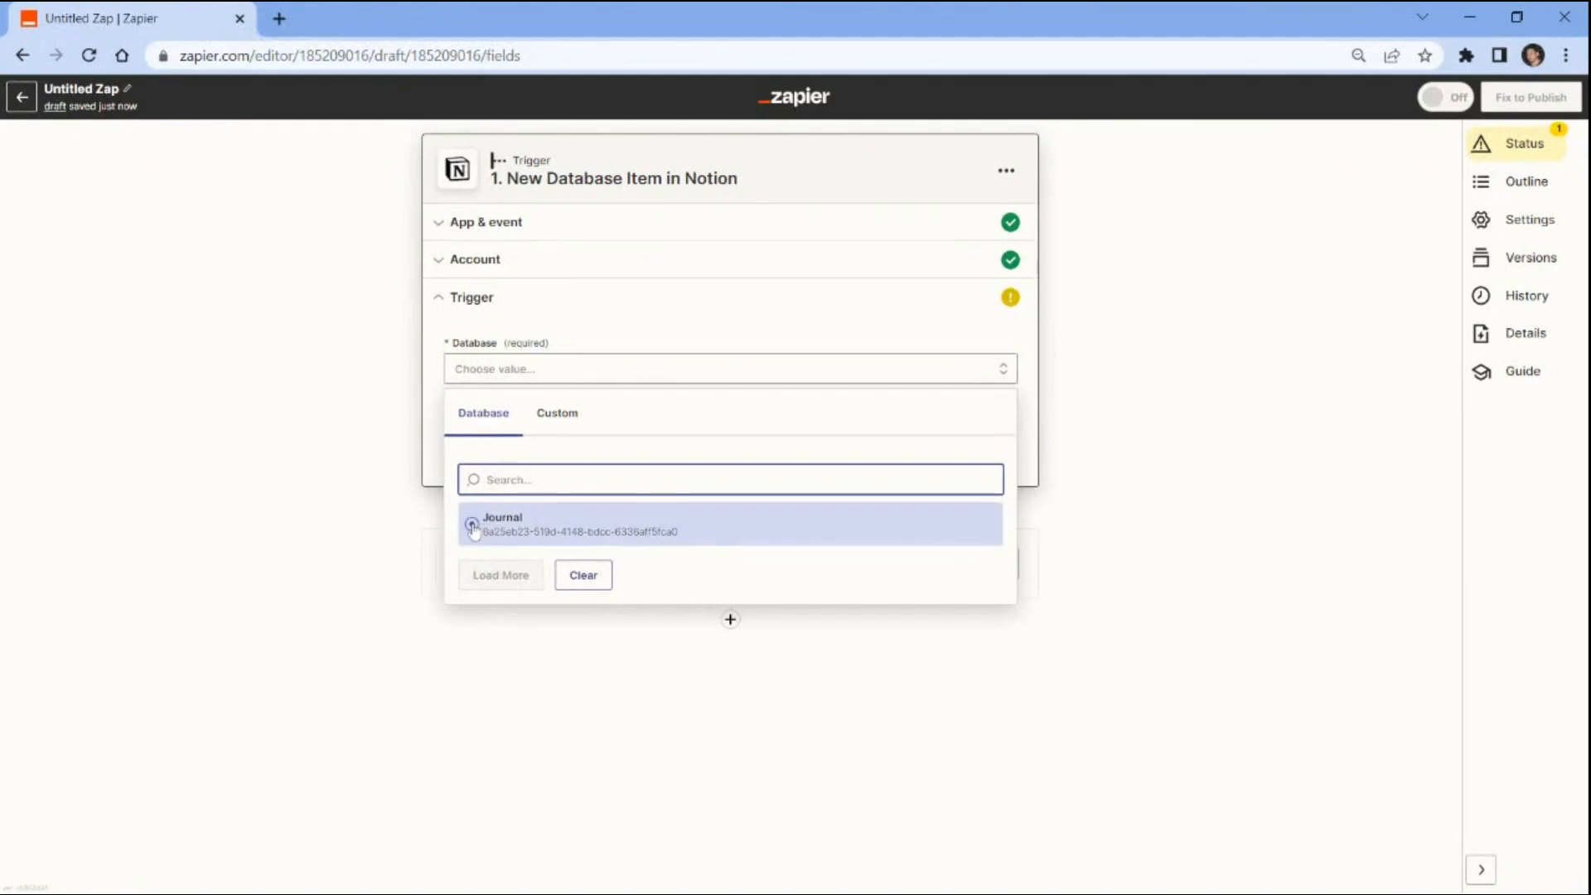
pyautogui.click(472, 527)
pyautogui.click(619, 449)
pyautogui.click(728, 578)
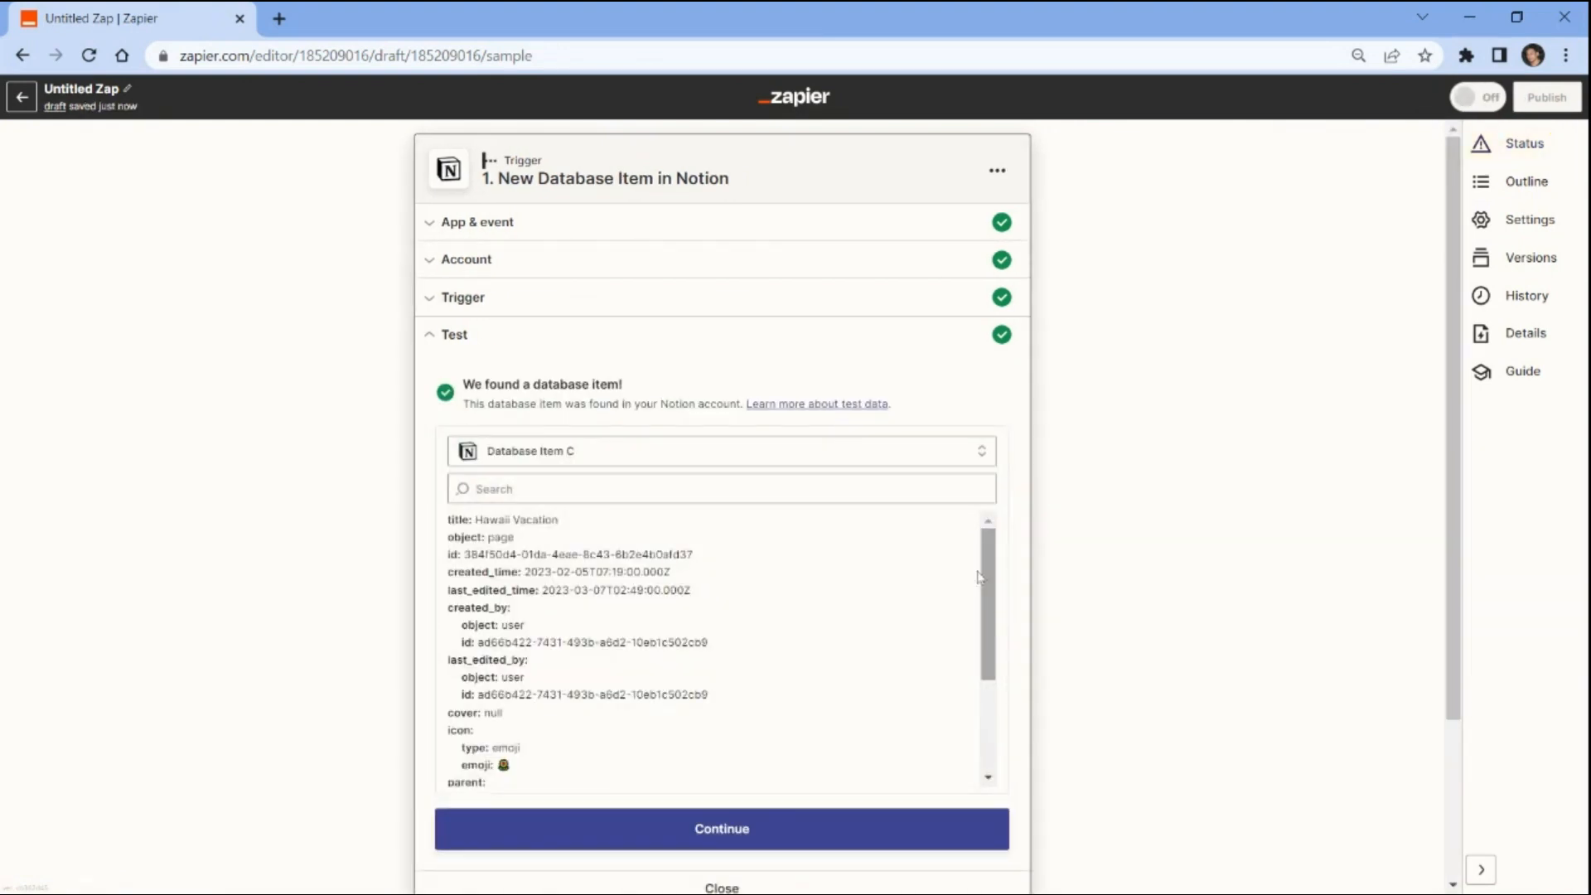
pyautogui.click(726, 828)
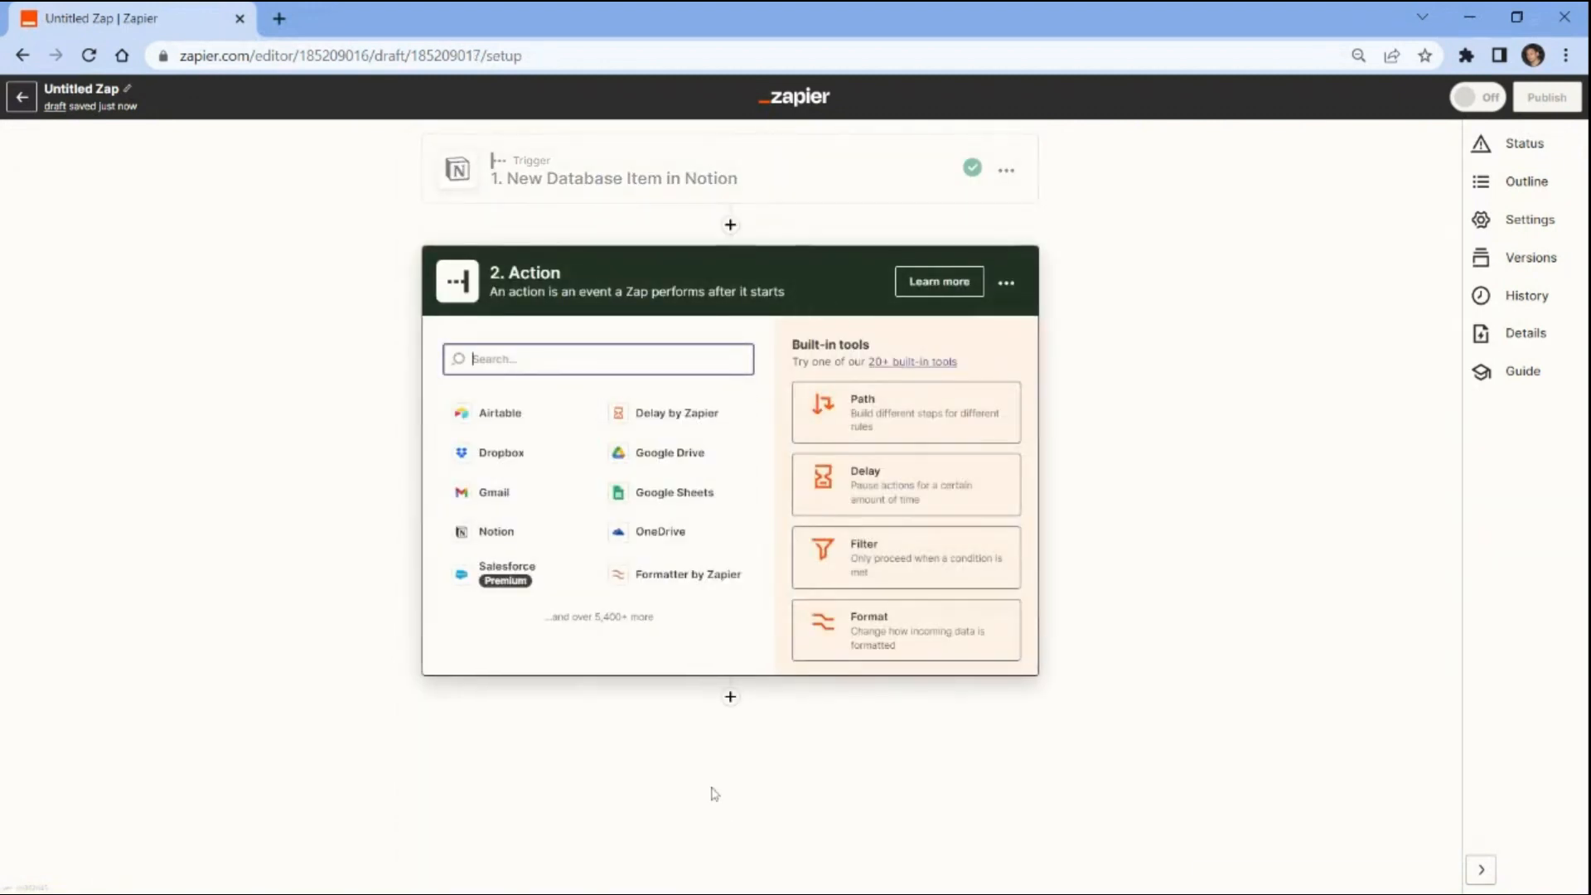
# Set up the second step as a Formatter by Zapier action with the Text event
pyautogui.click(664, 583)
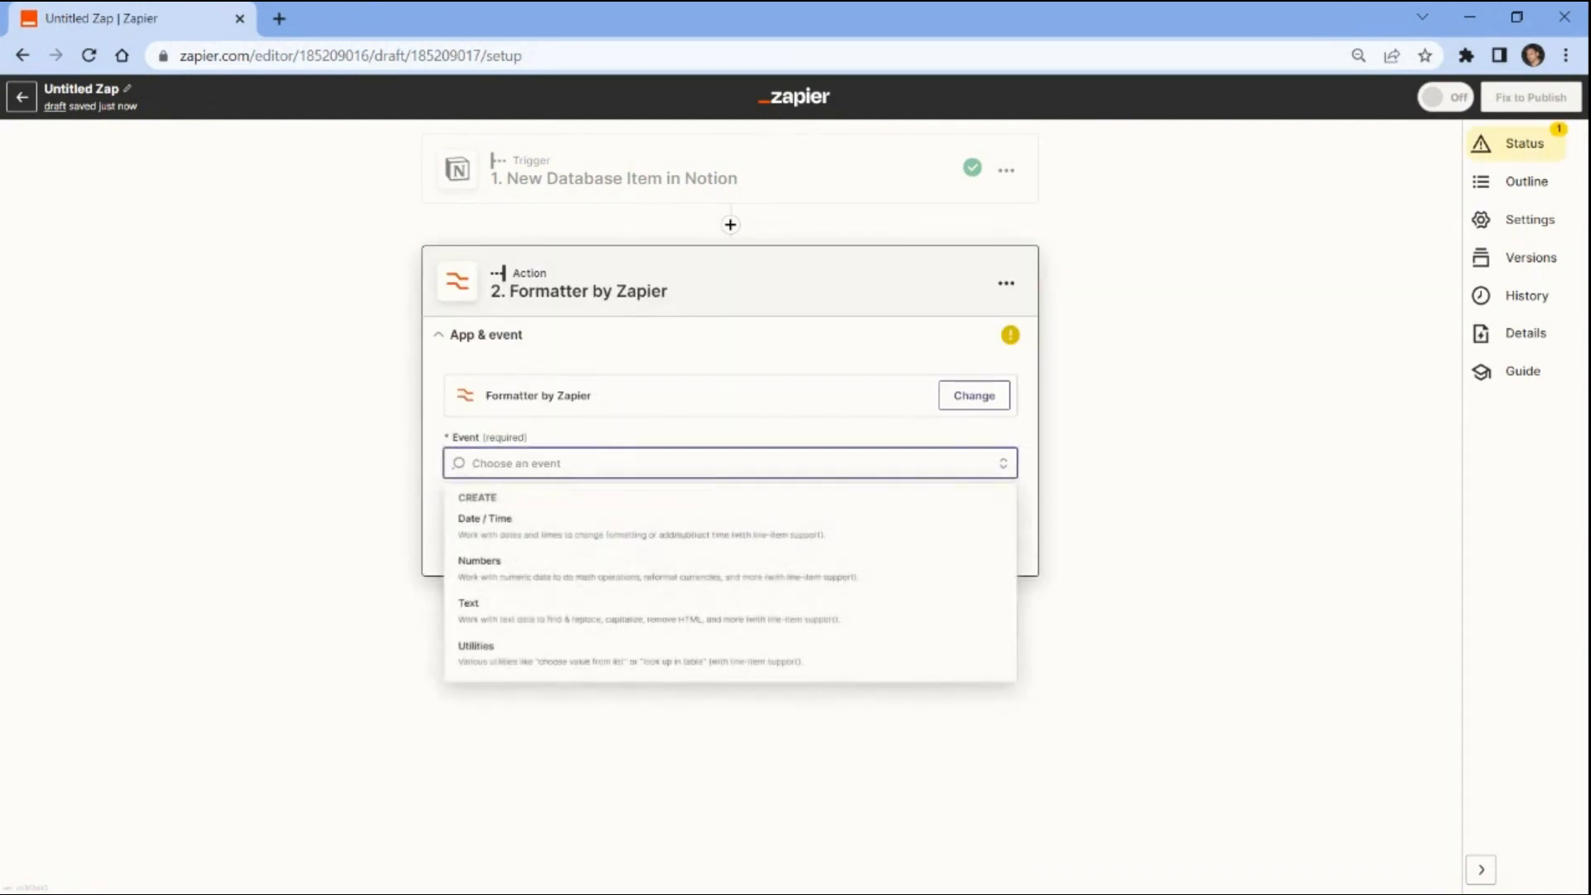
pyautogui.click(474, 620)
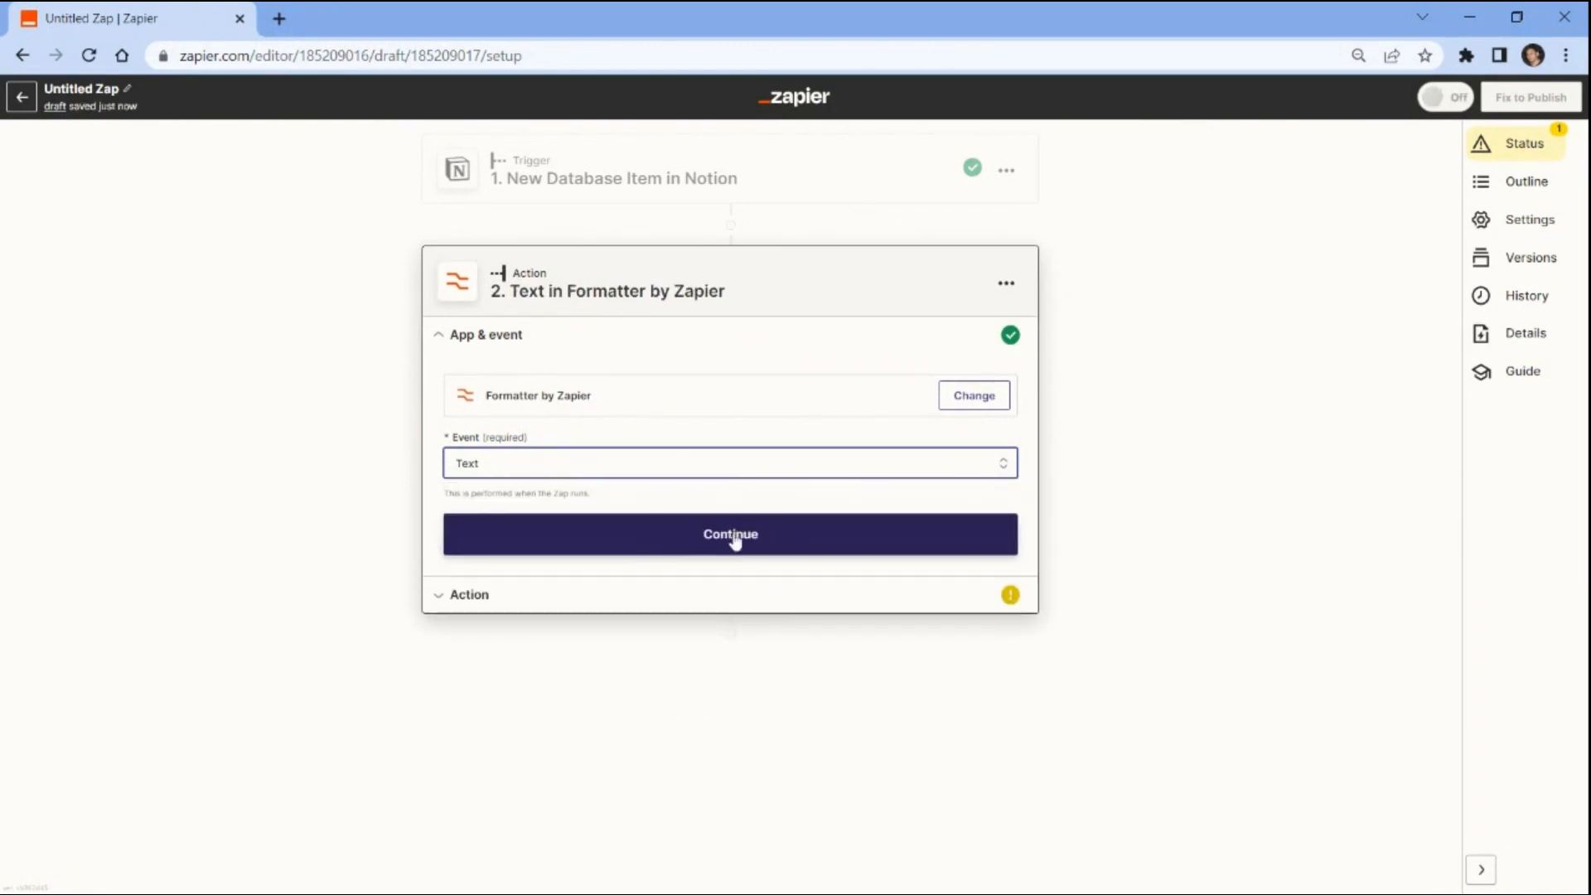
pyautogui.click(735, 539)
# Set the formatter's transform to Replace and use the Notion database item's Url as the input value
pyautogui.click(492, 446)
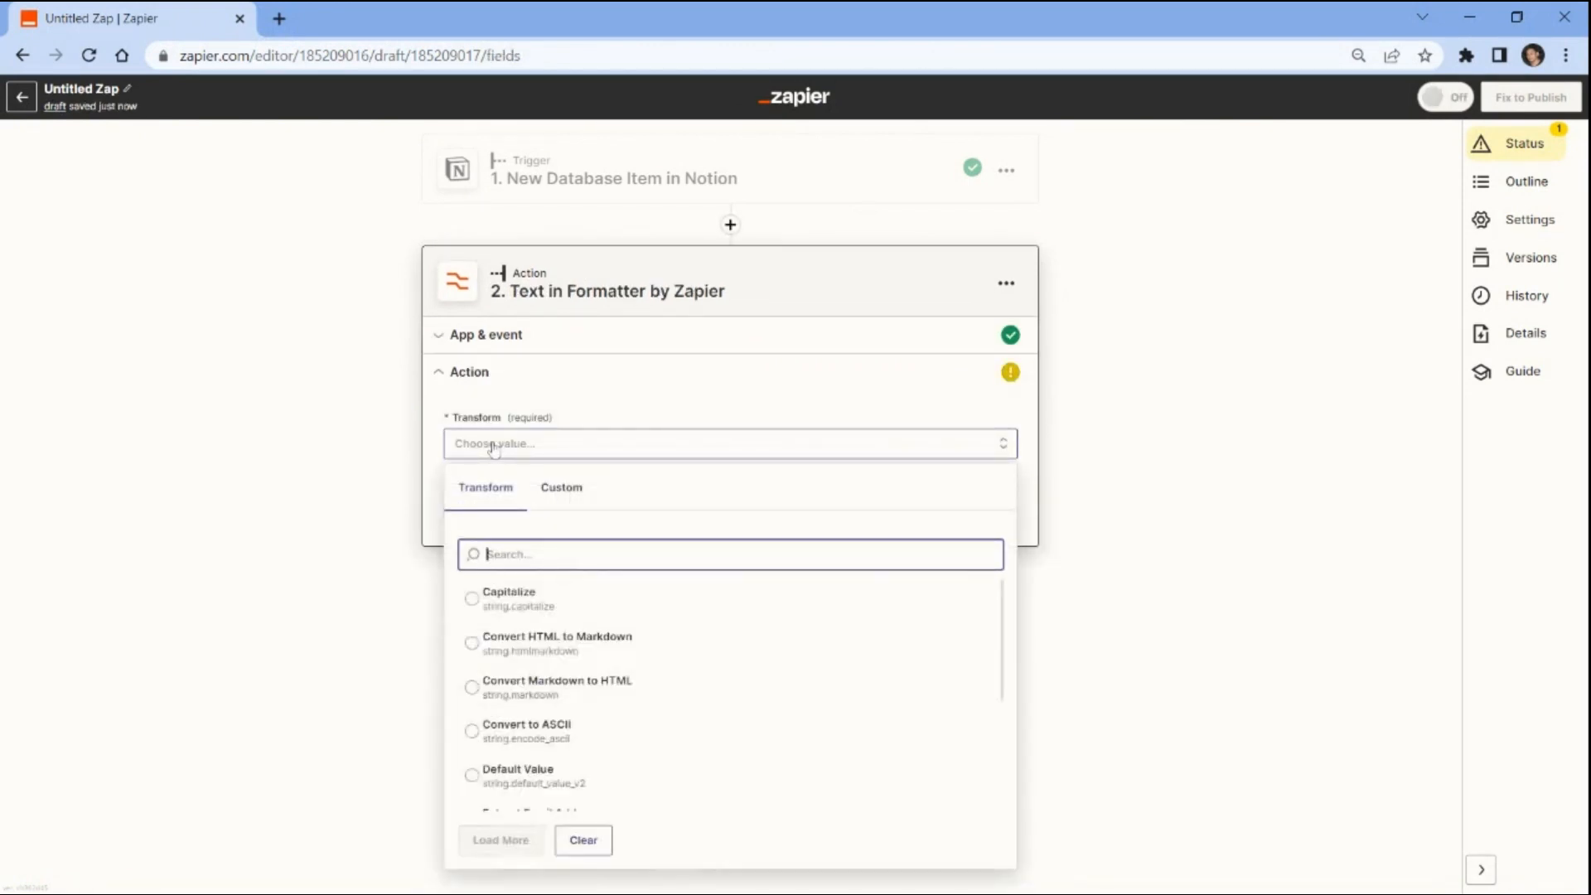
pyautogui.write('replace')
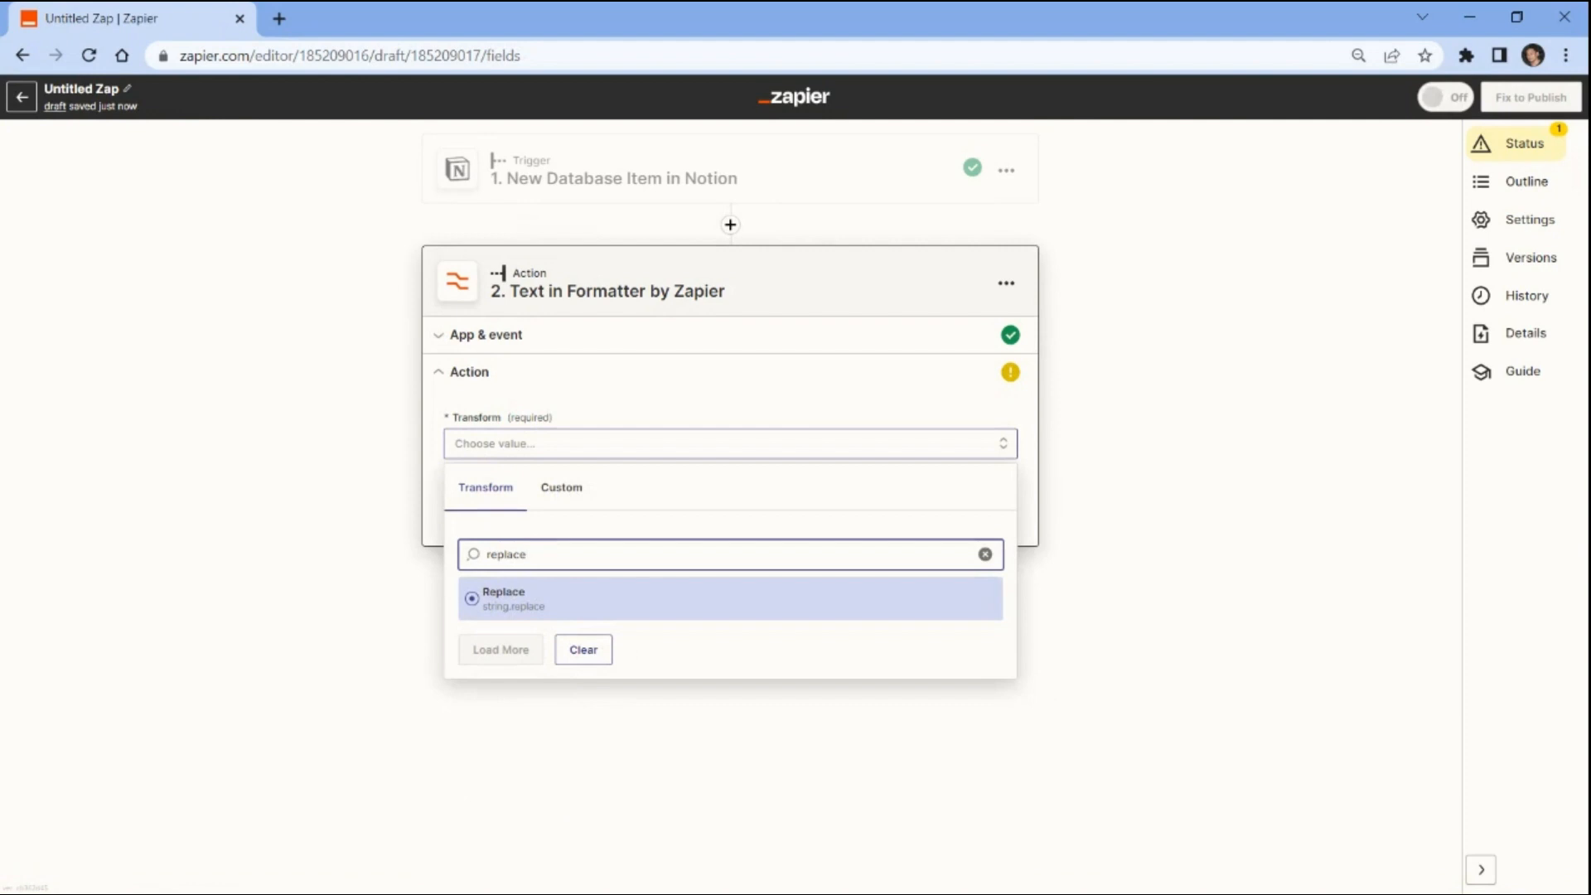
pyautogui.click(489, 600)
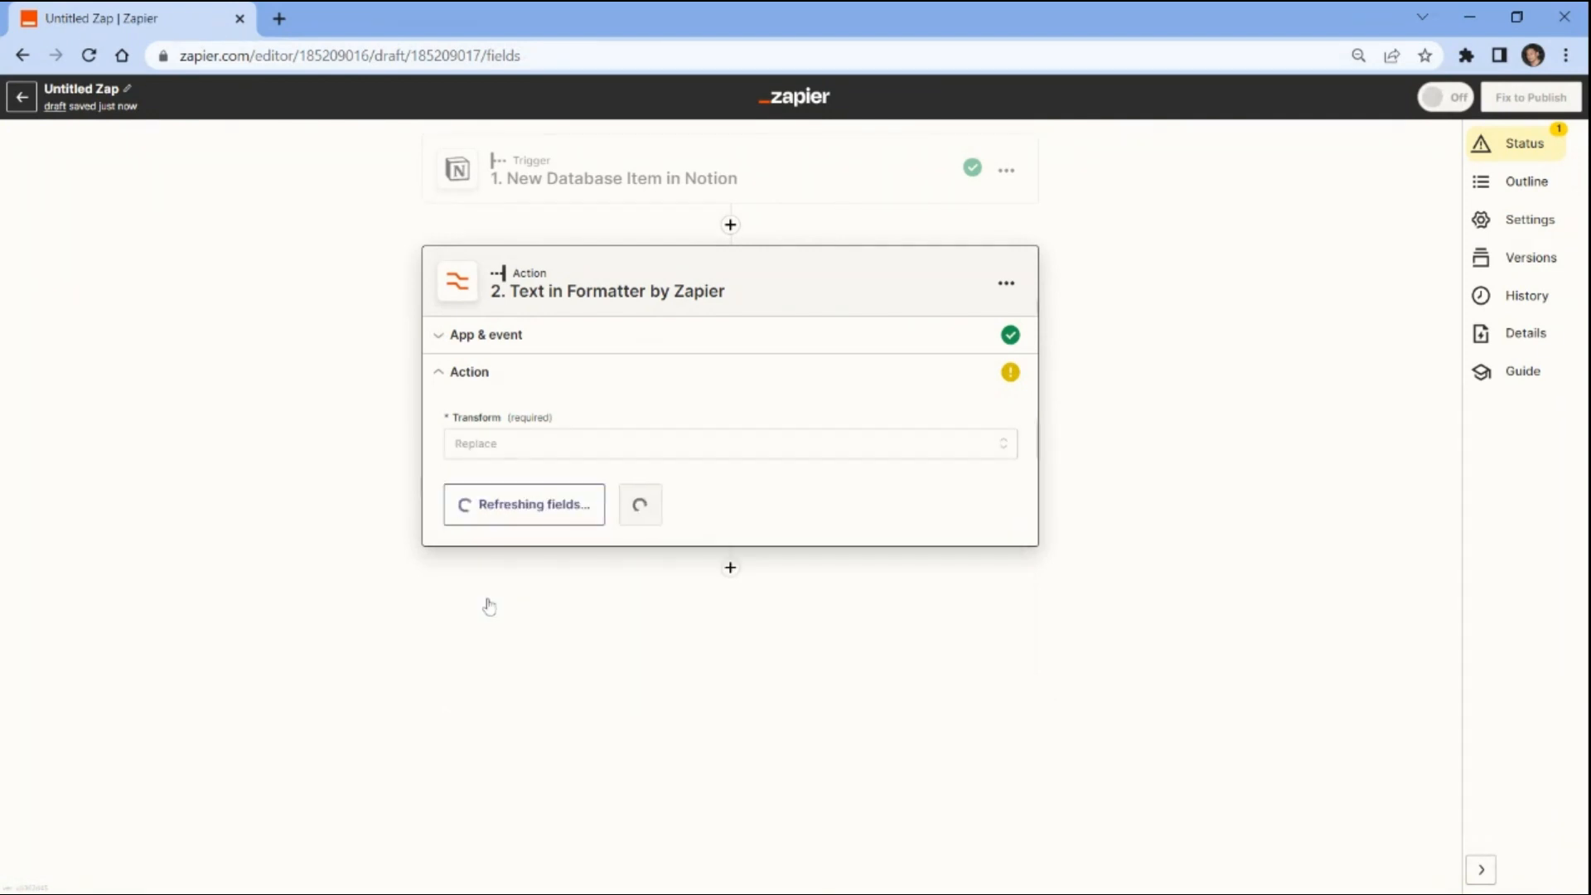
pyautogui.click(498, 603)
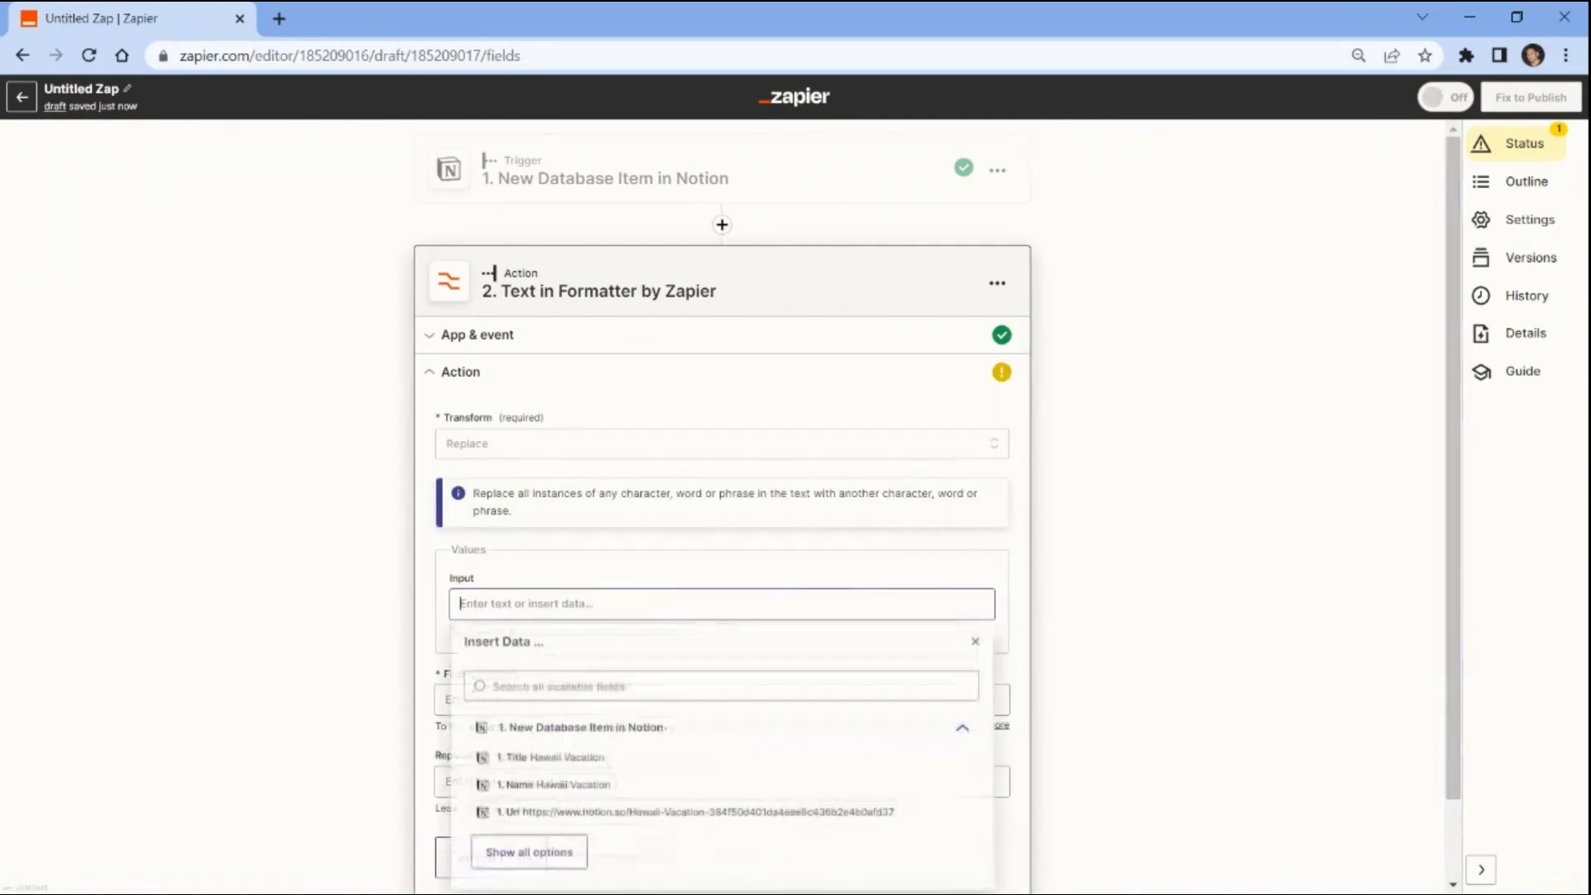
pyautogui.click(520, 812)
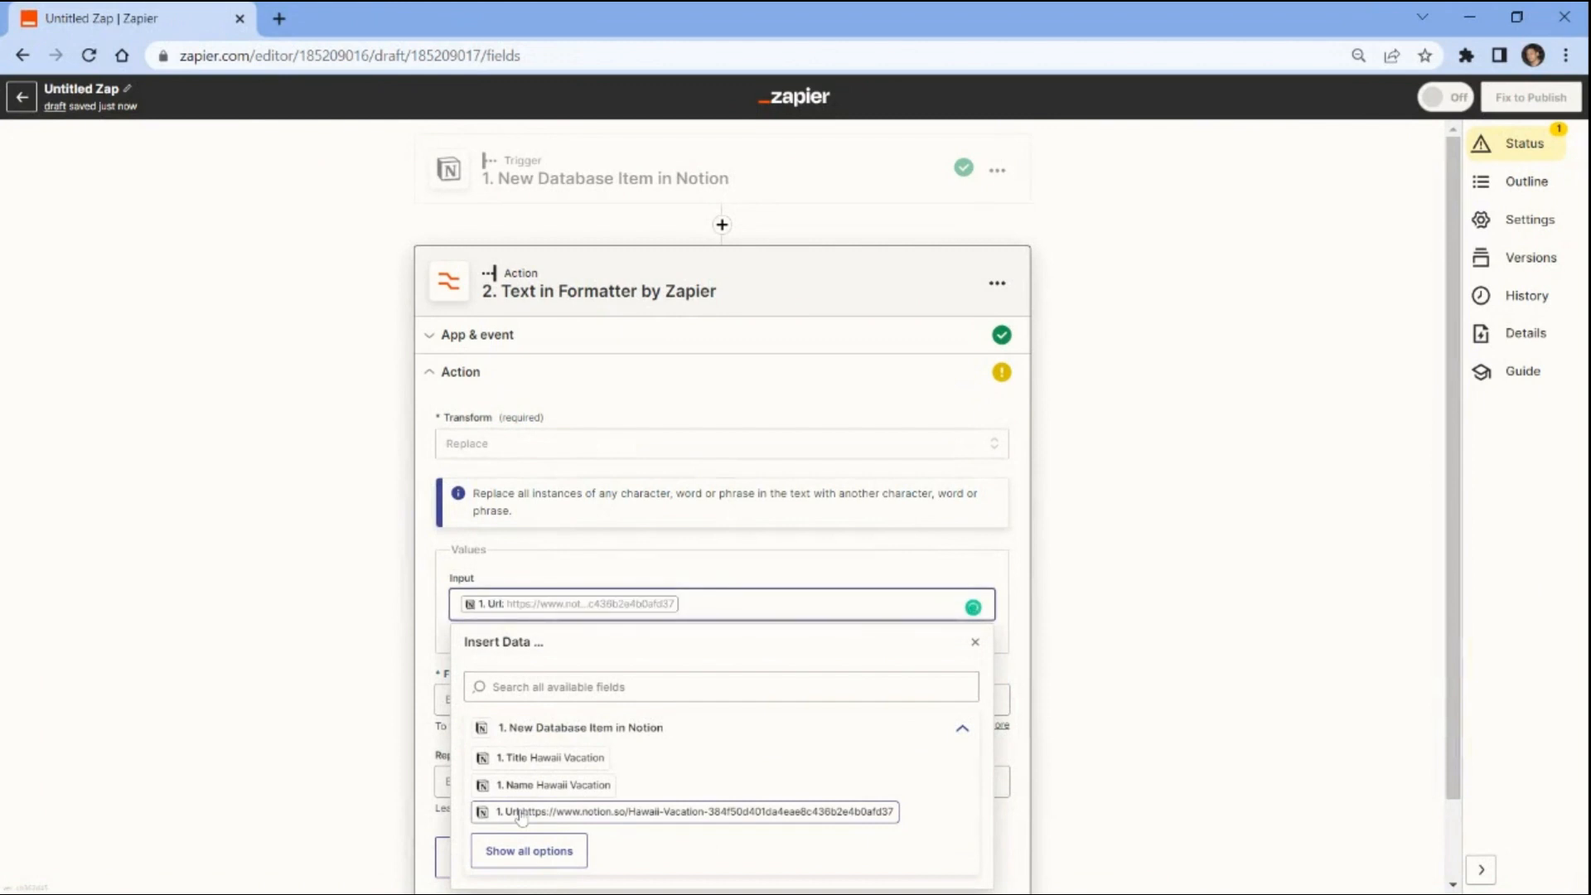
pyautogui.click(445, 700)
pyautogui.write('ww')
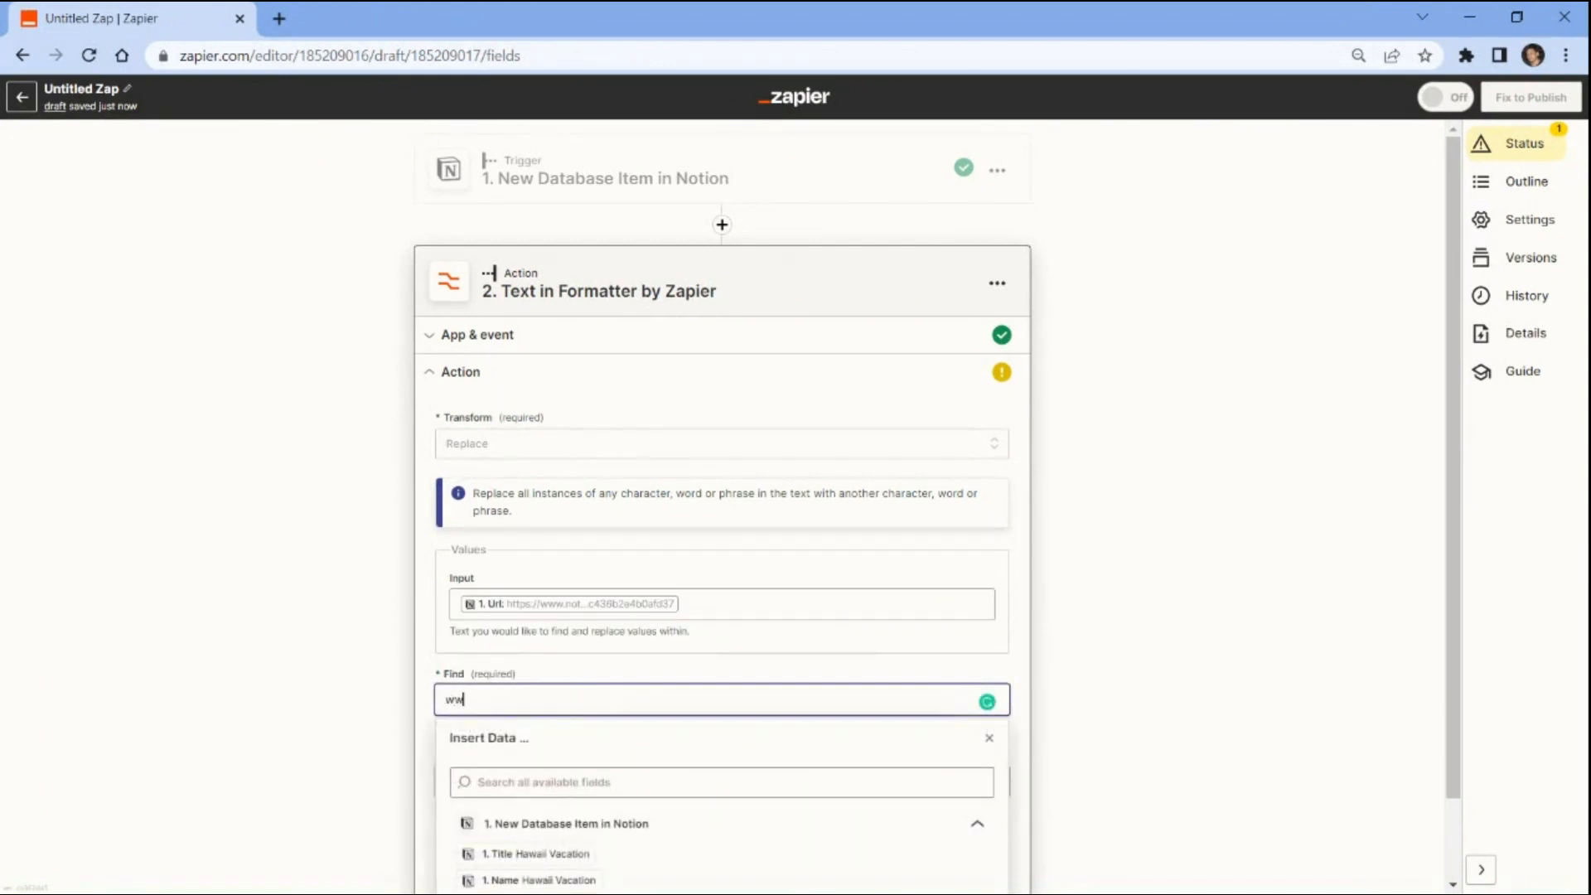
pyautogui.write('w.notion.so')
pyautogui.scroll(-1, 722, 507)
pyautogui.click(369, 678)
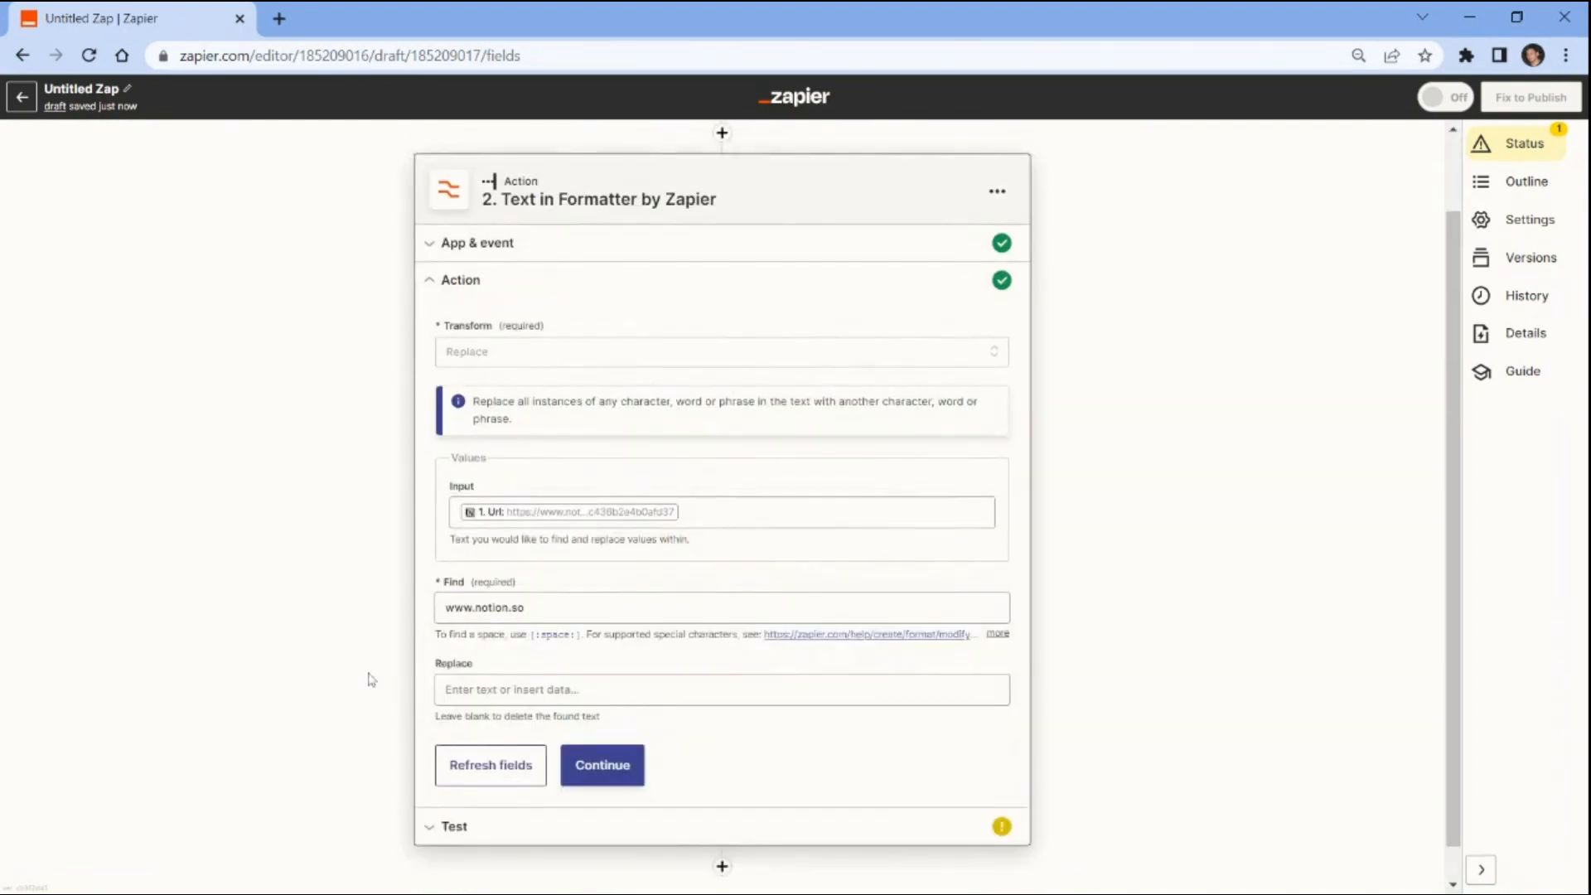
# Set the formatter's replacement text to pdfcotest.notion.site and test the formatter action
pyautogui.click(530, 689)
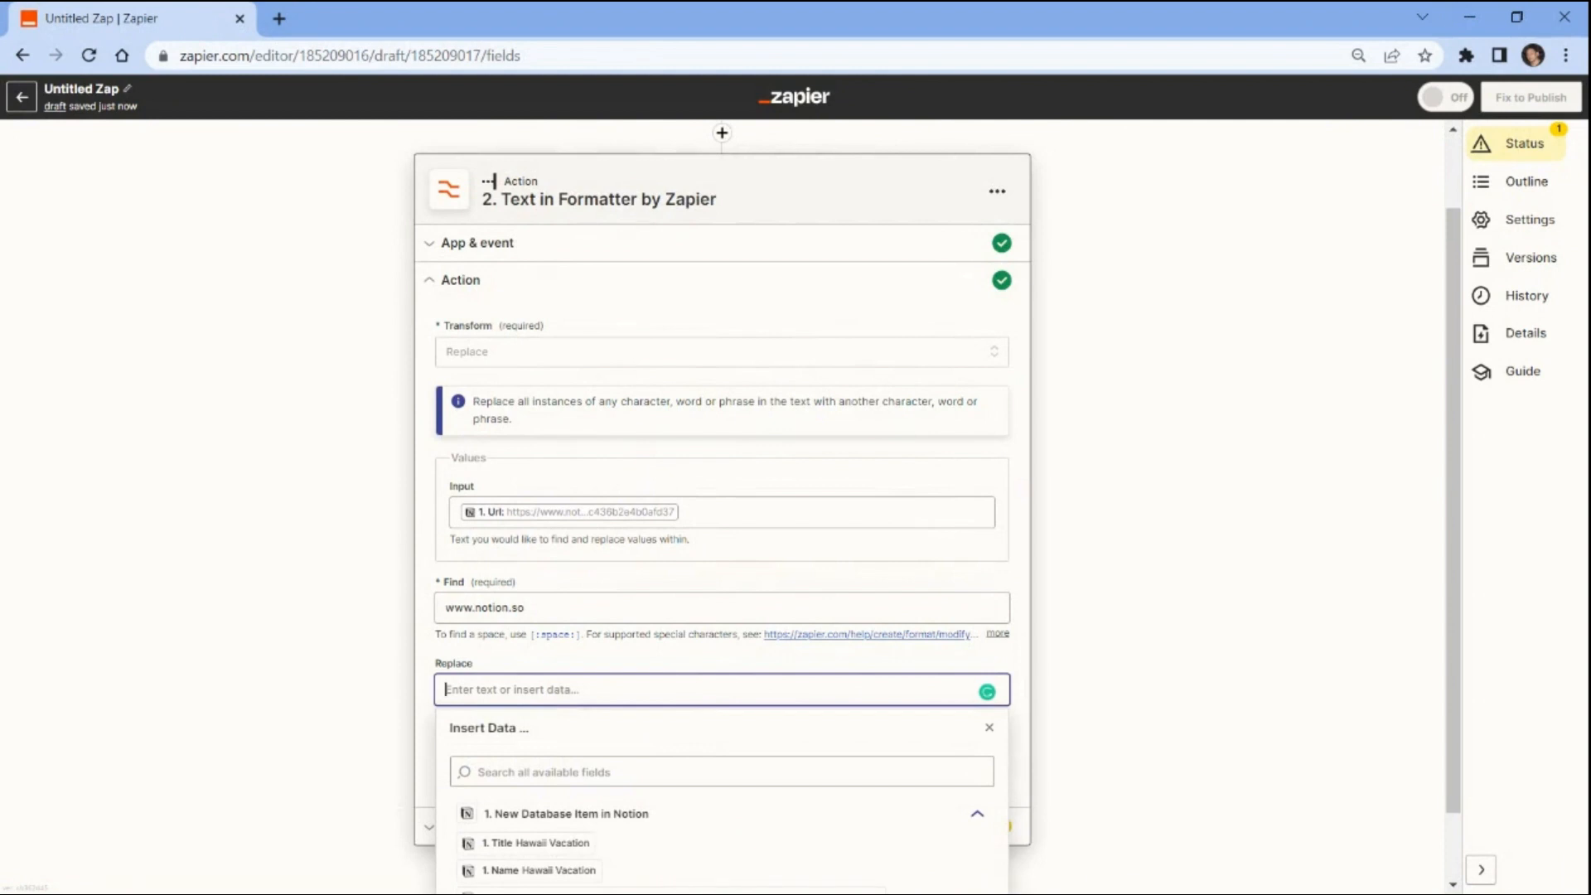
pyautogui.write('pdfcotest.notion')
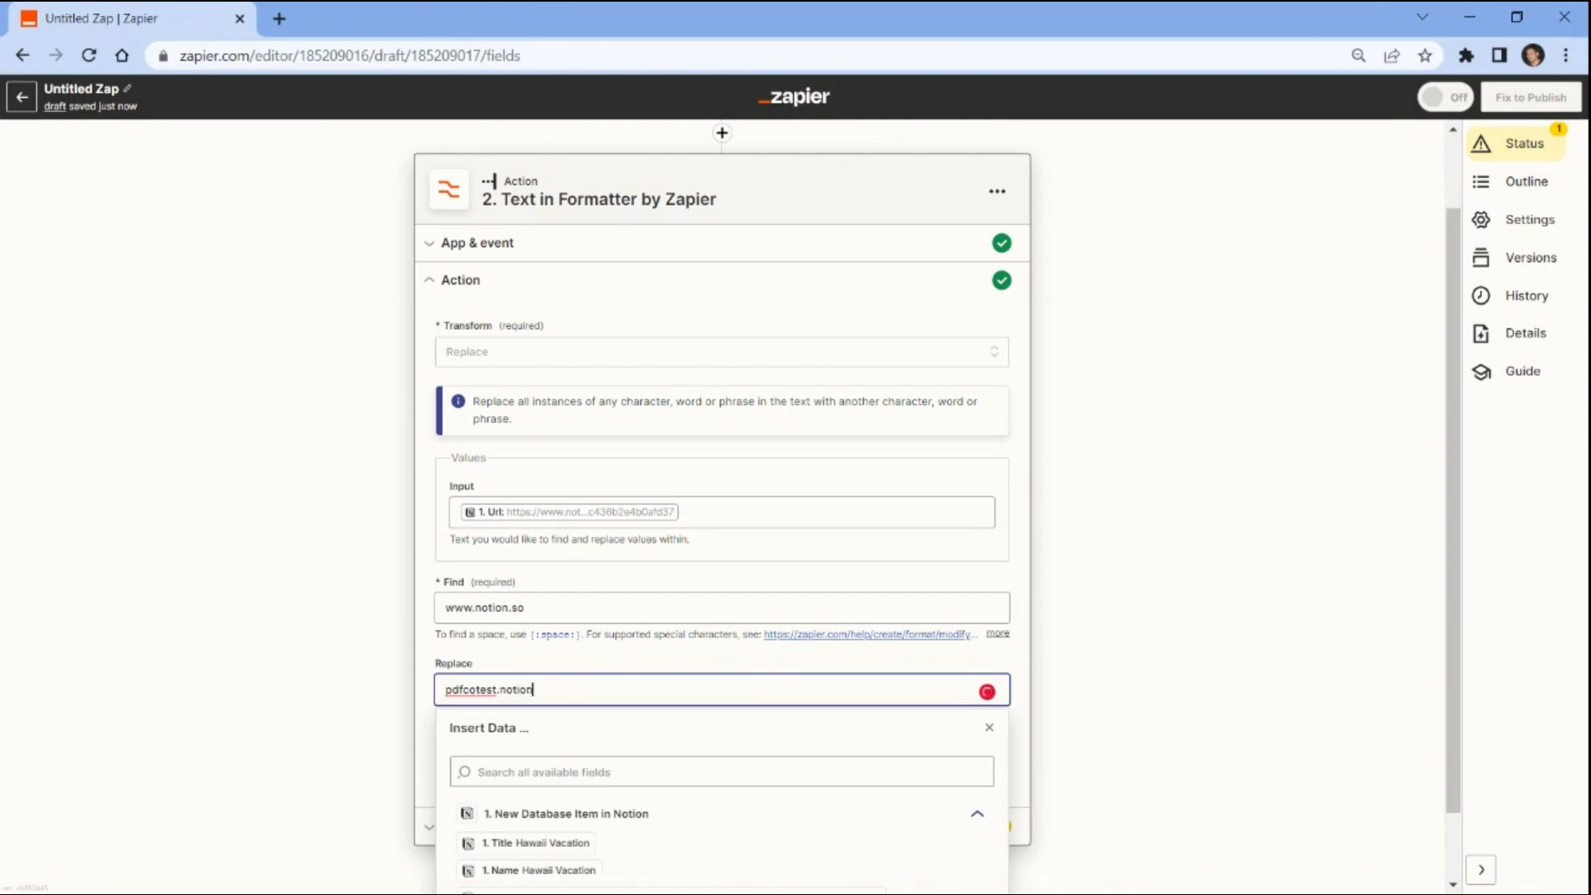
pyautogui.write('.site')
pyautogui.click(604, 766)
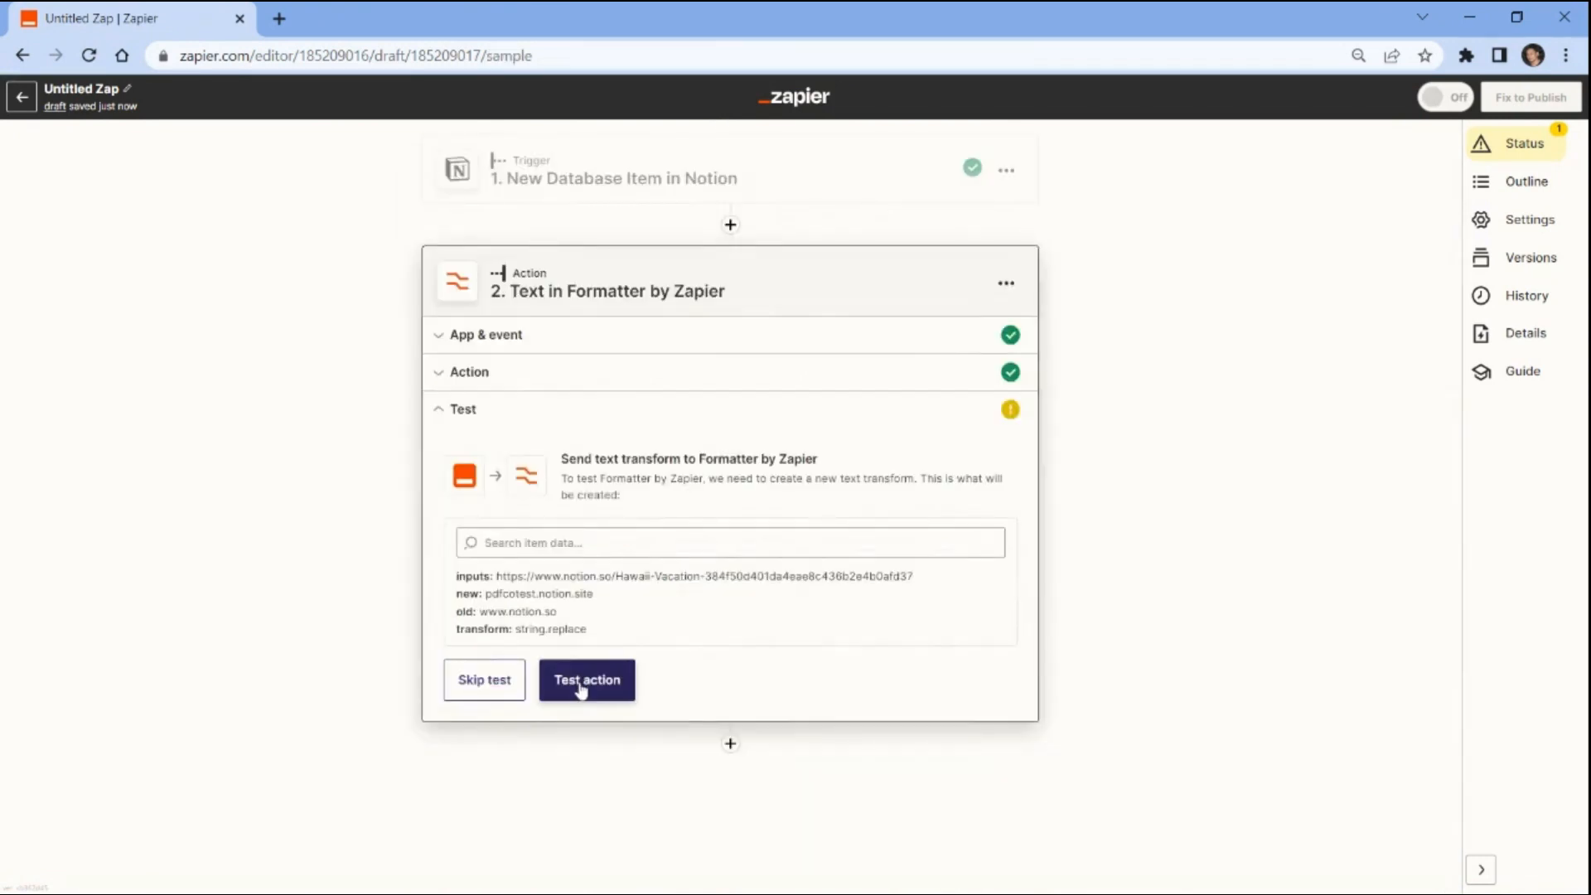
pyautogui.click(581, 689)
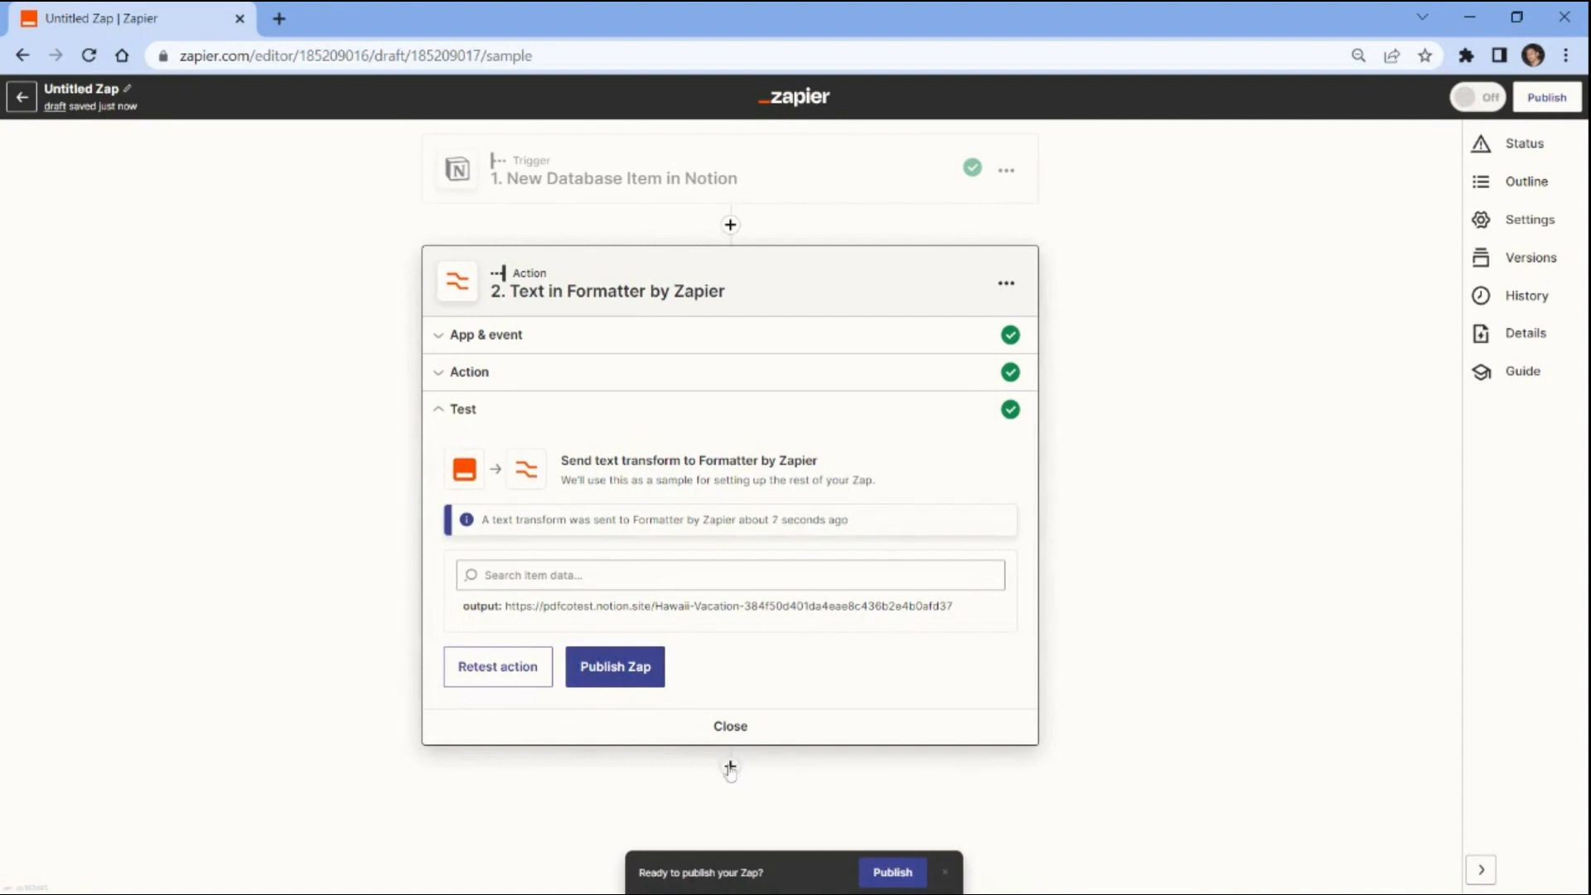
# Add a third step using the PDF.co app with the HTML to PDF Converter event
pyautogui.click(730, 767)
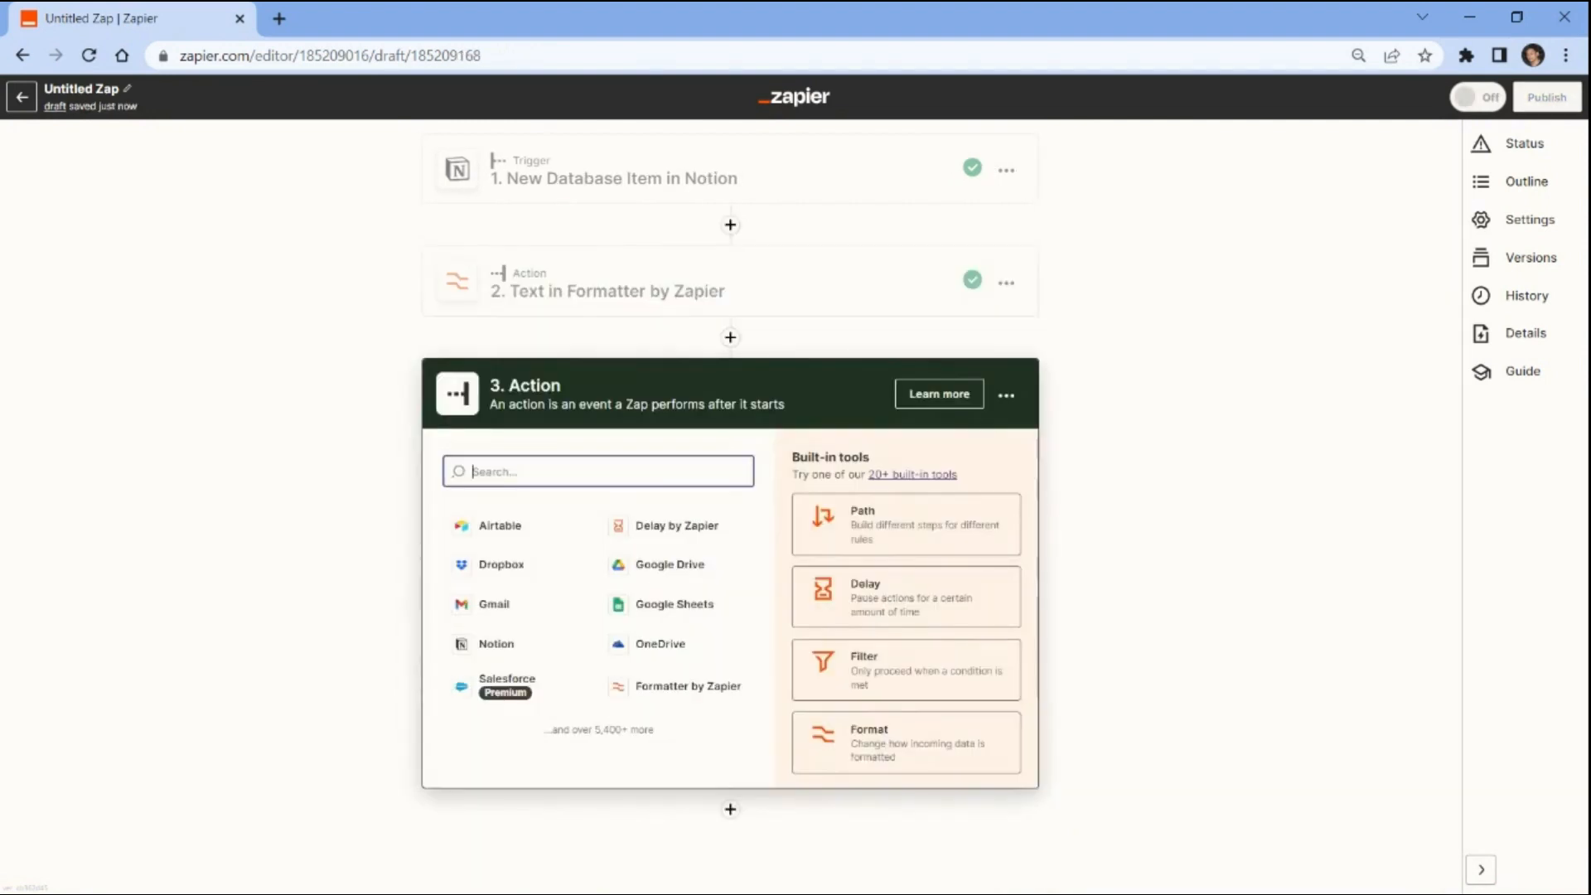
pyautogui.write('pdf.co')
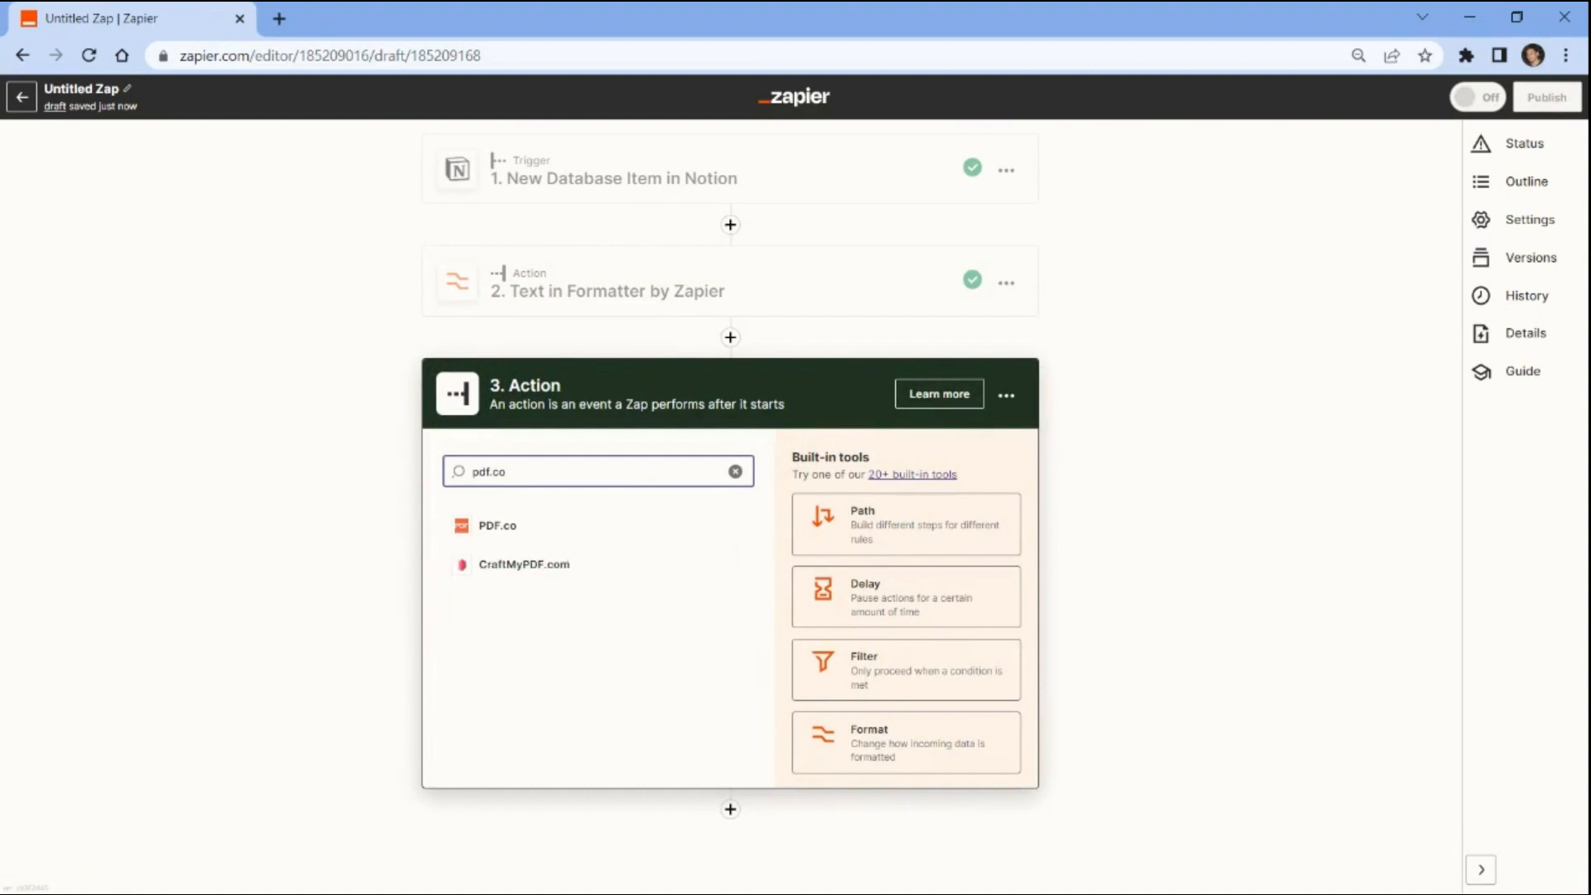
pyautogui.click(493, 526)
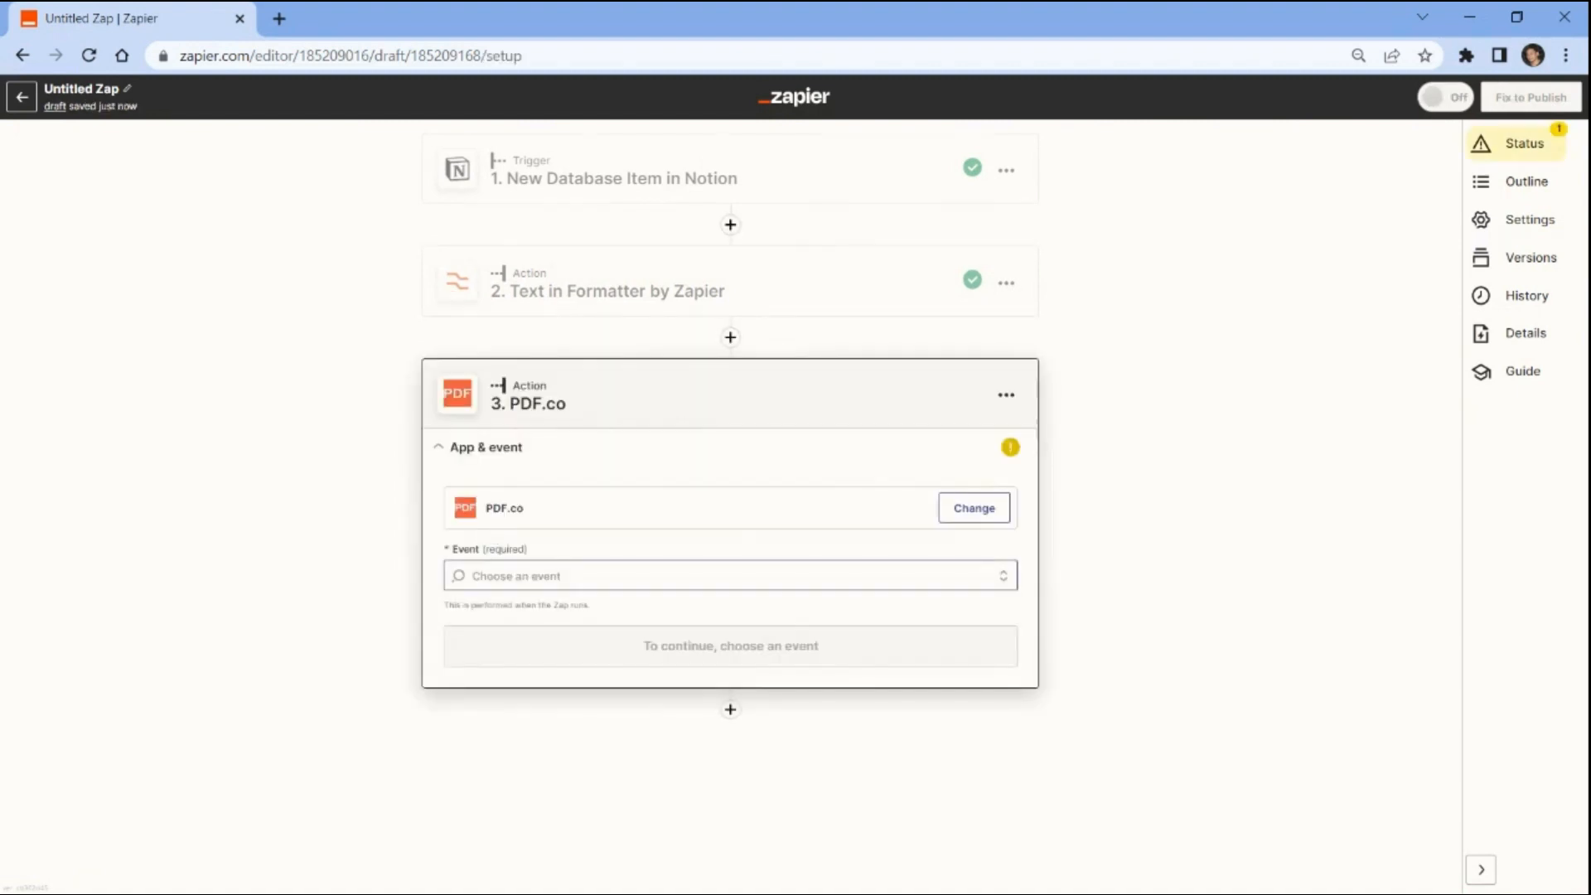
pyautogui.write('html')
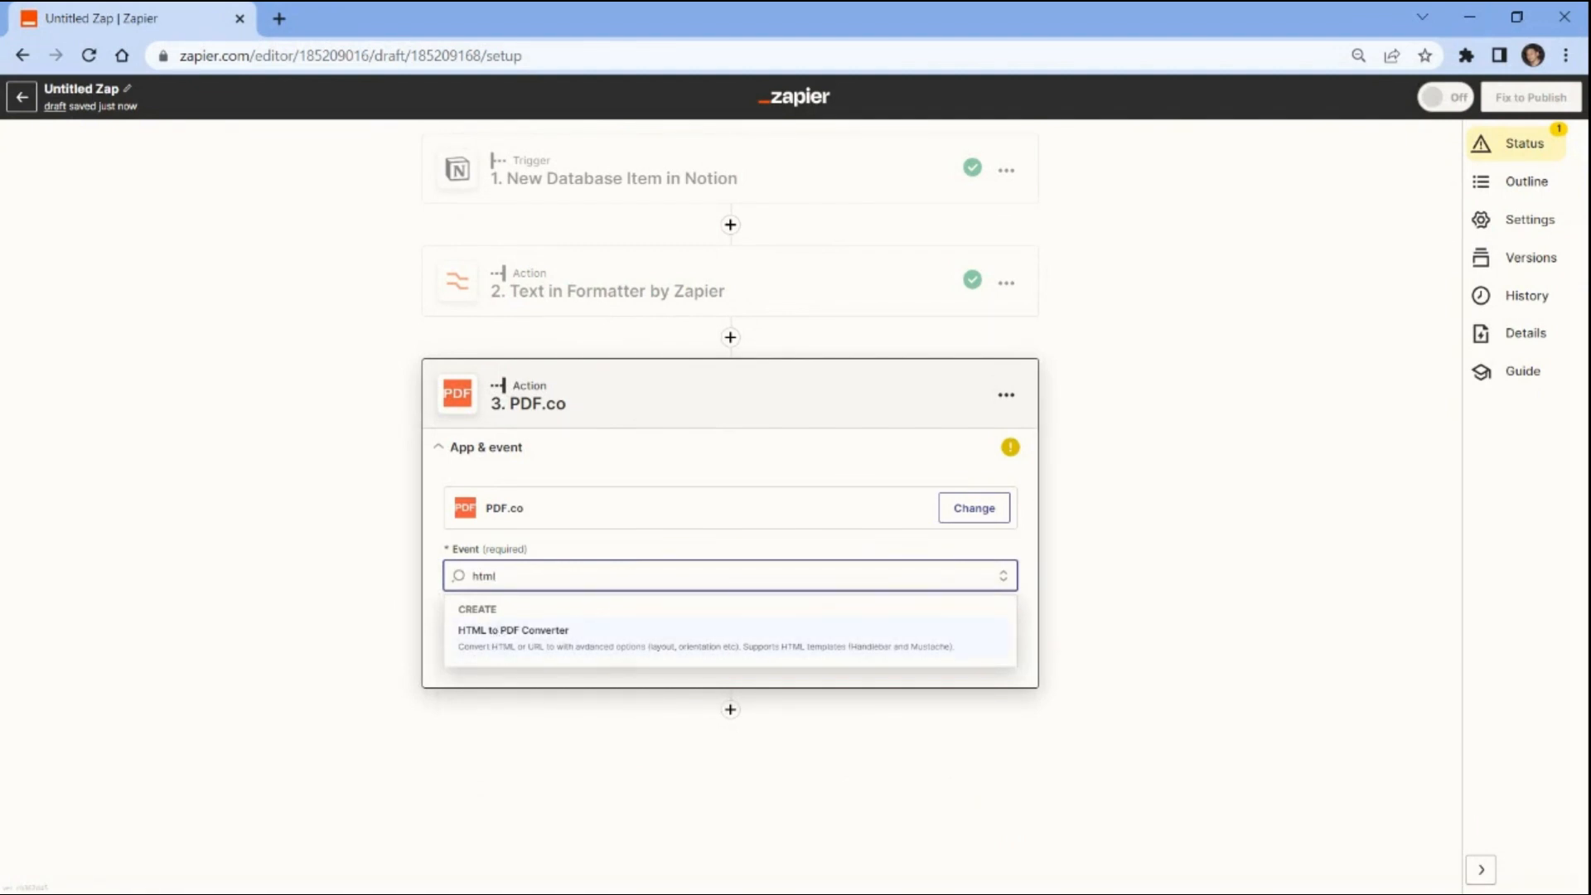
pyautogui.click(499, 640)
pyautogui.click(499, 641)
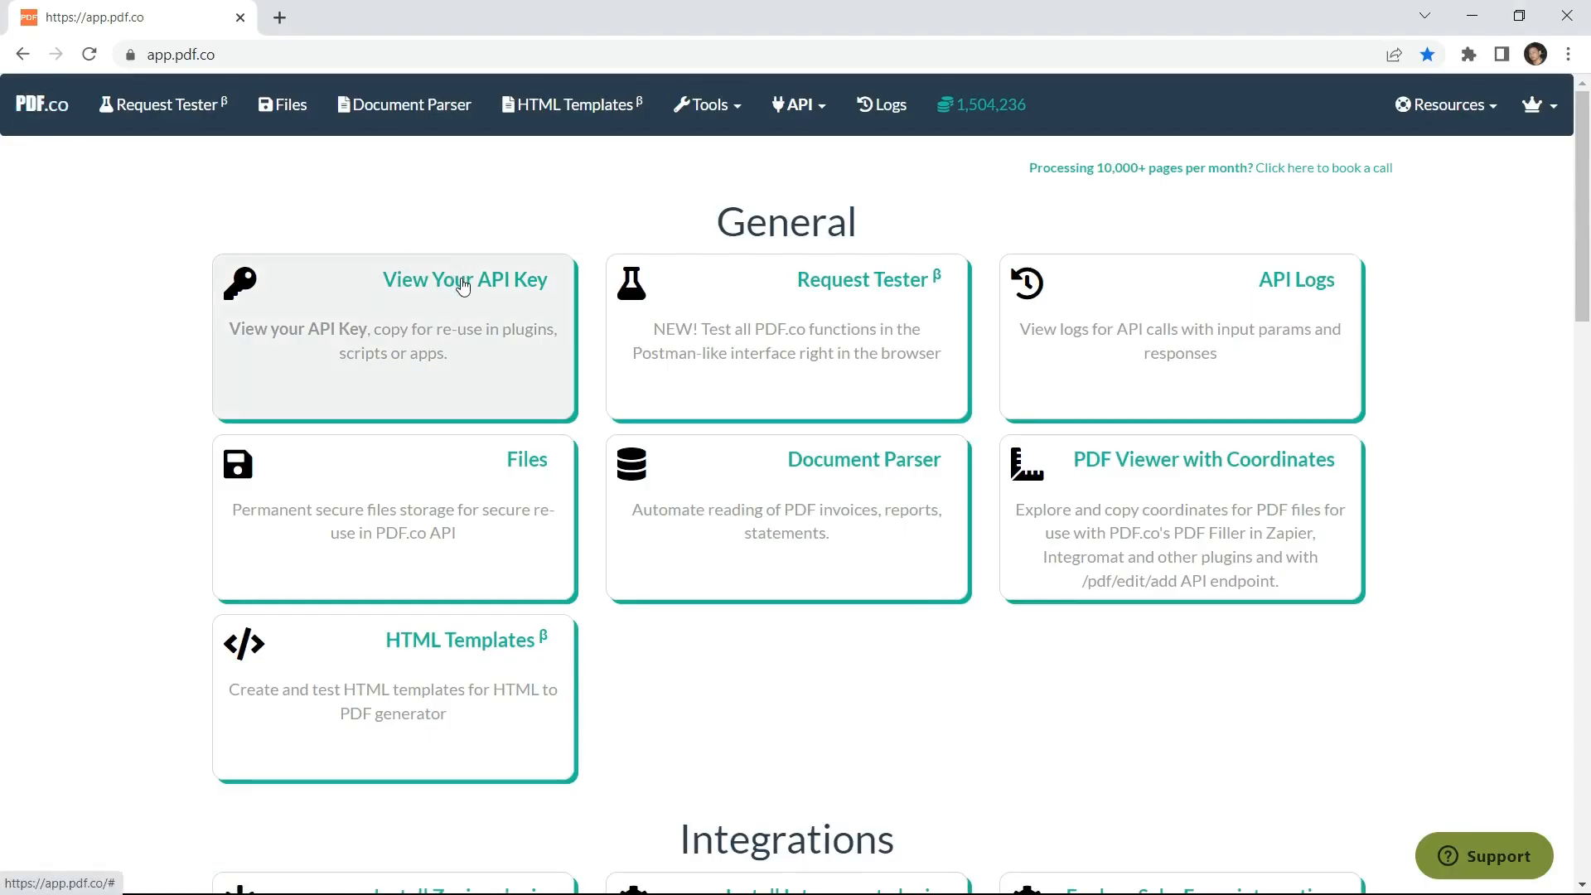
# Copy the API key from the PDF.co dashboard, then return to Zapier and confirm the connected PDF.co account
pyautogui.click(463, 286)
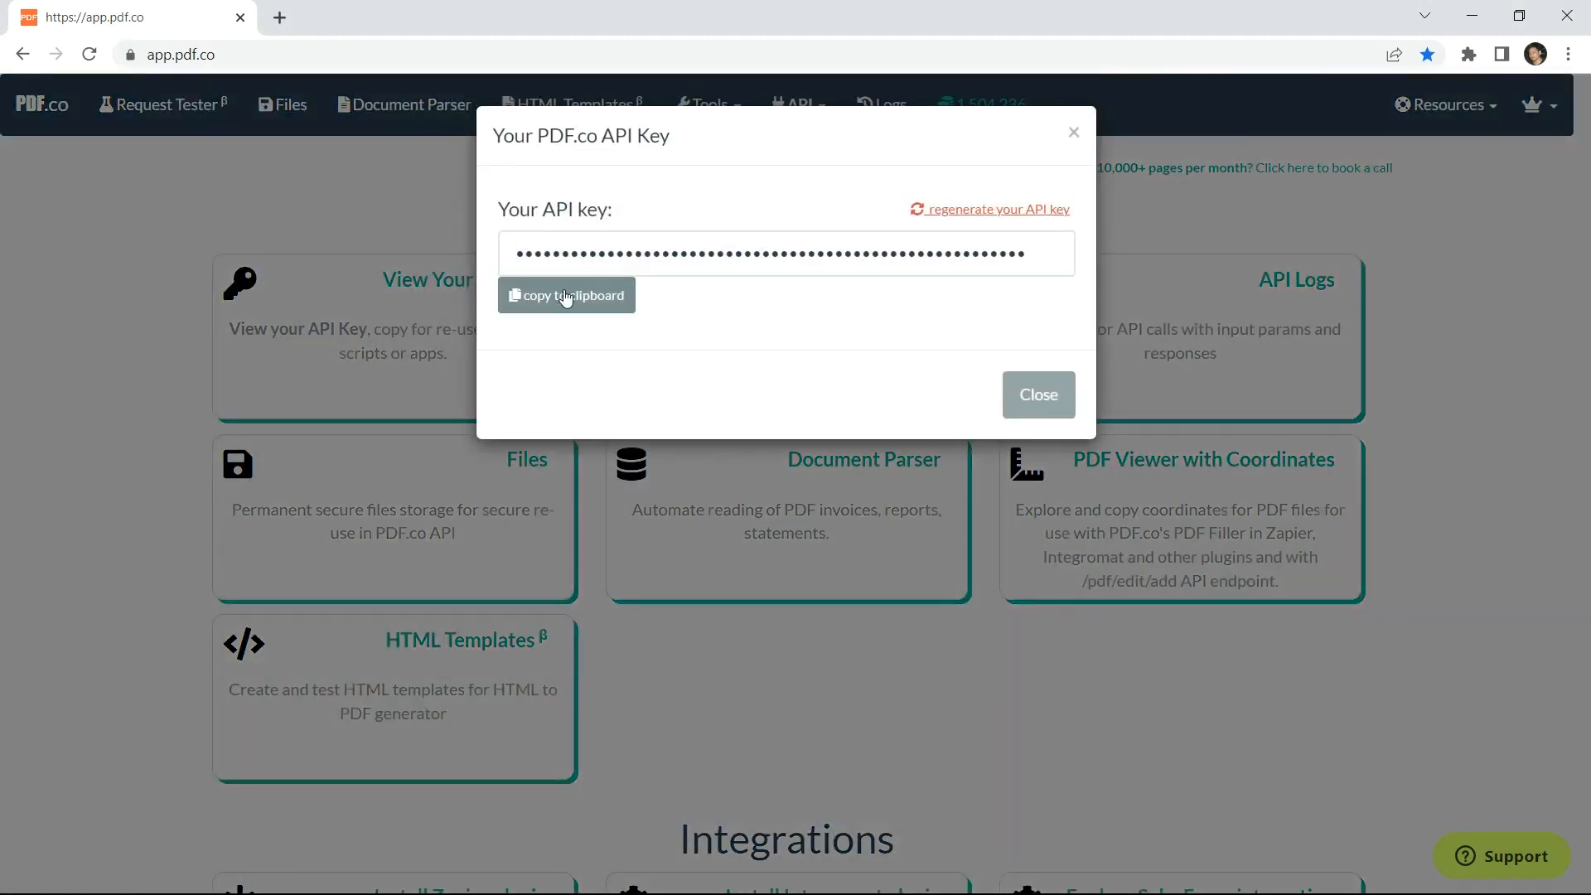
pyautogui.click(567, 298)
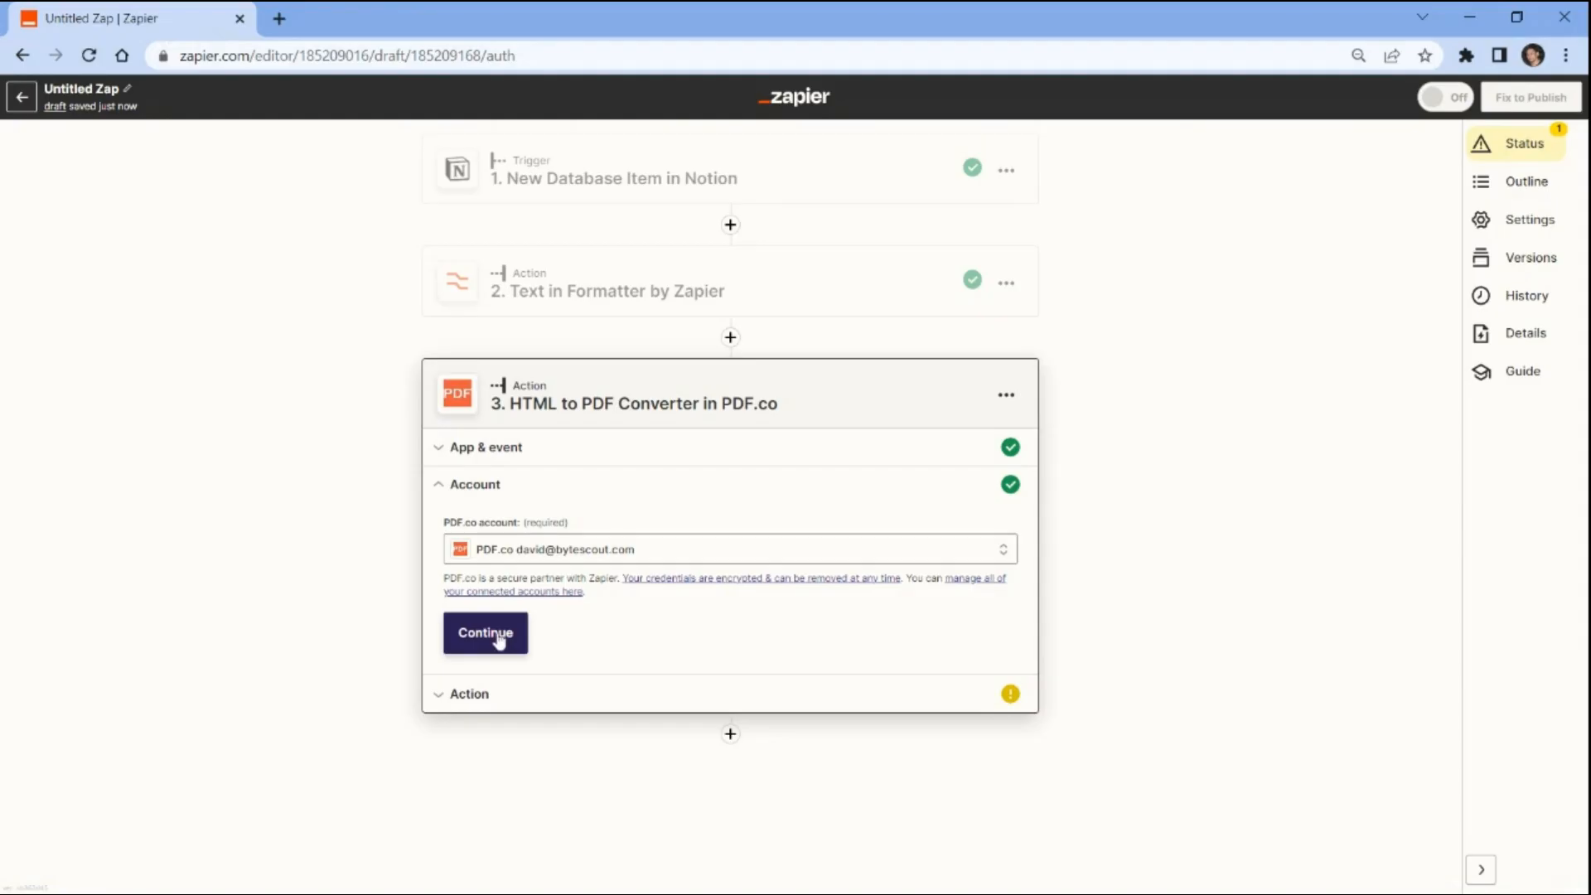
pyautogui.click(506, 635)
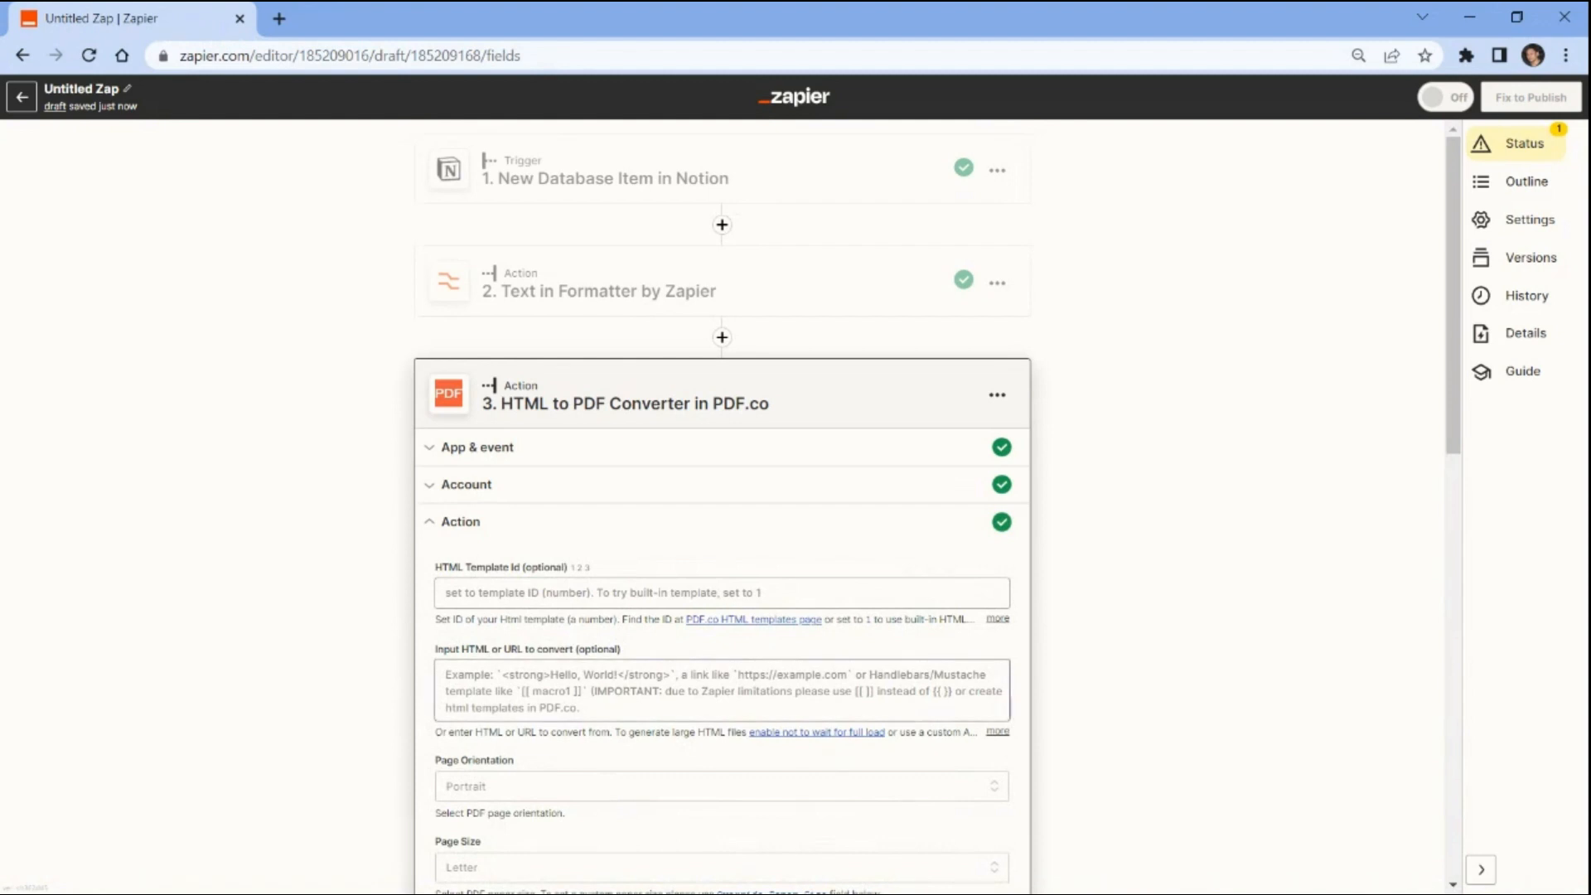
# Use the Output of the Text in Formatter step as the HTML or URL to convert
pyautogui.click(987, 698)
pyautogui.scroll(-3, 517, 641)
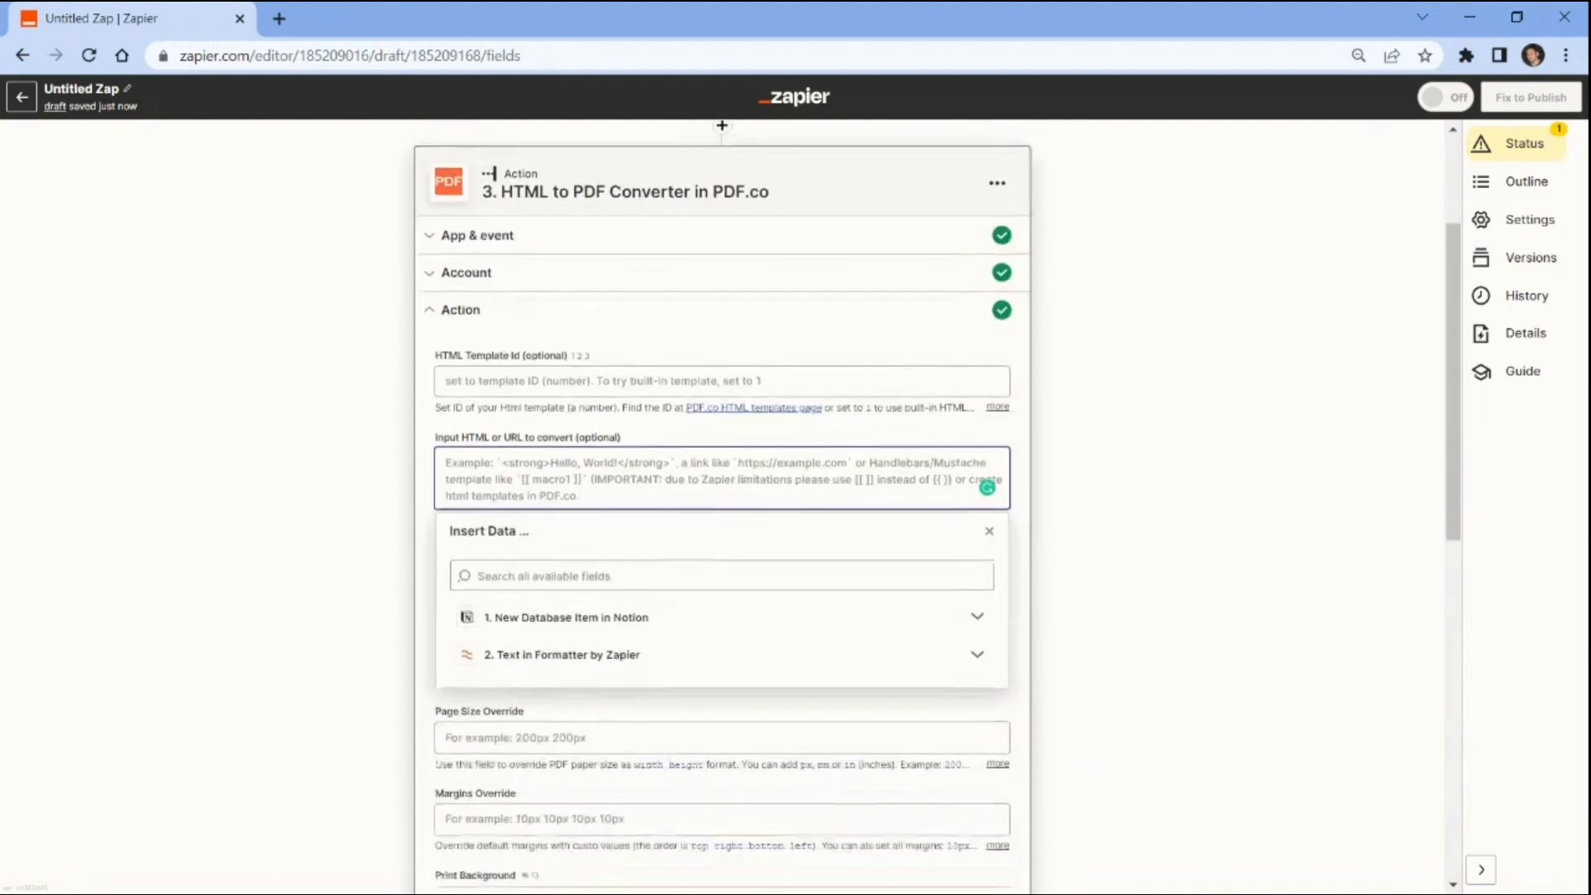
pyautogui.click(518, 641)
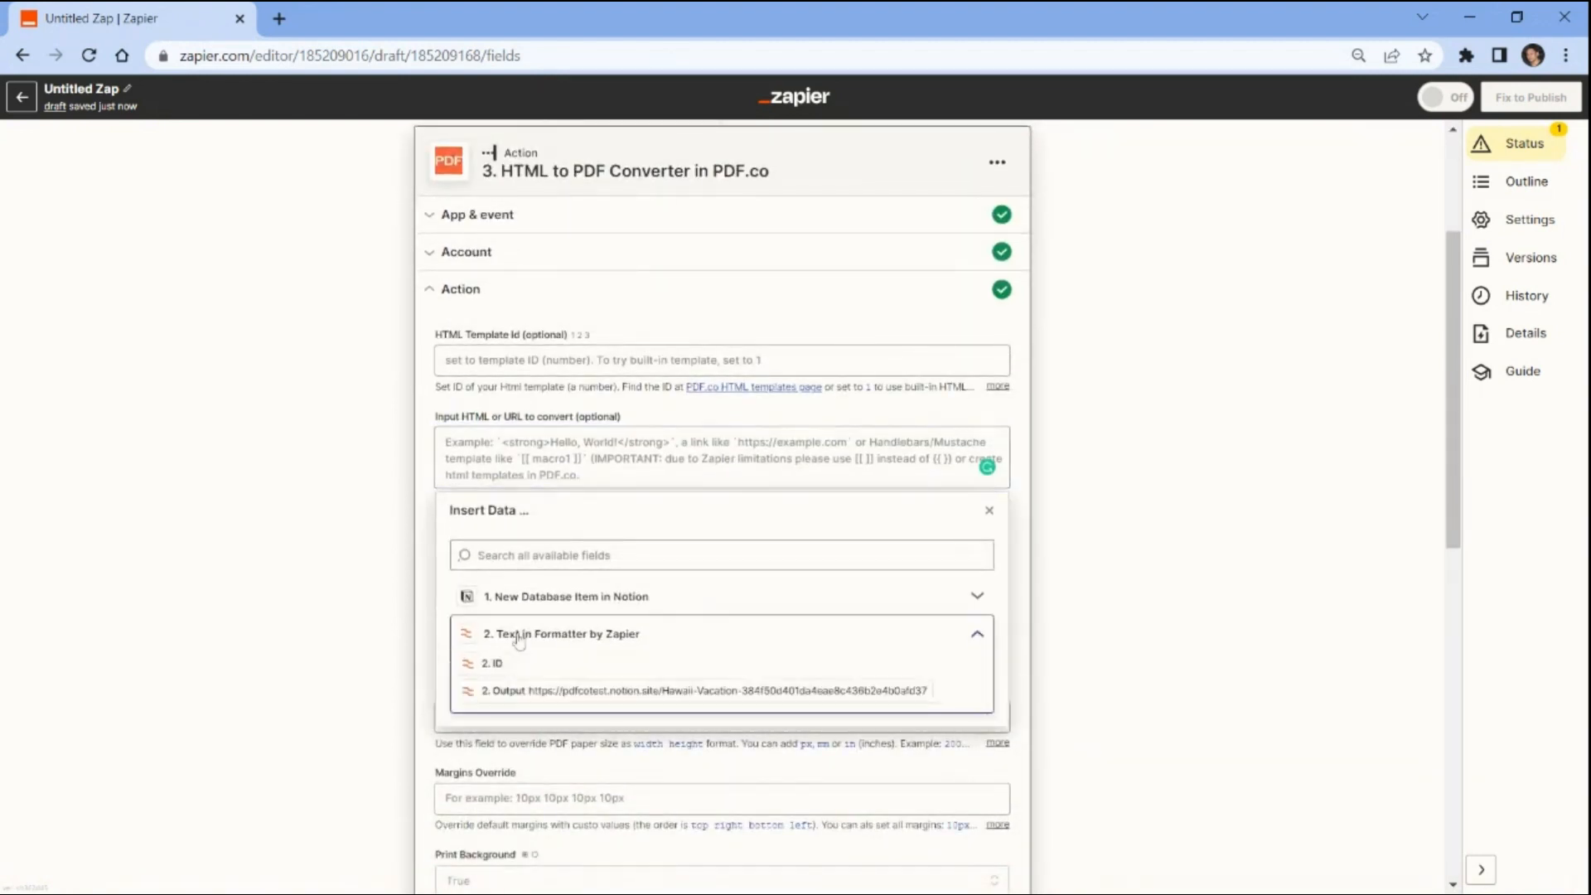
pyautogui.click(529, 695)
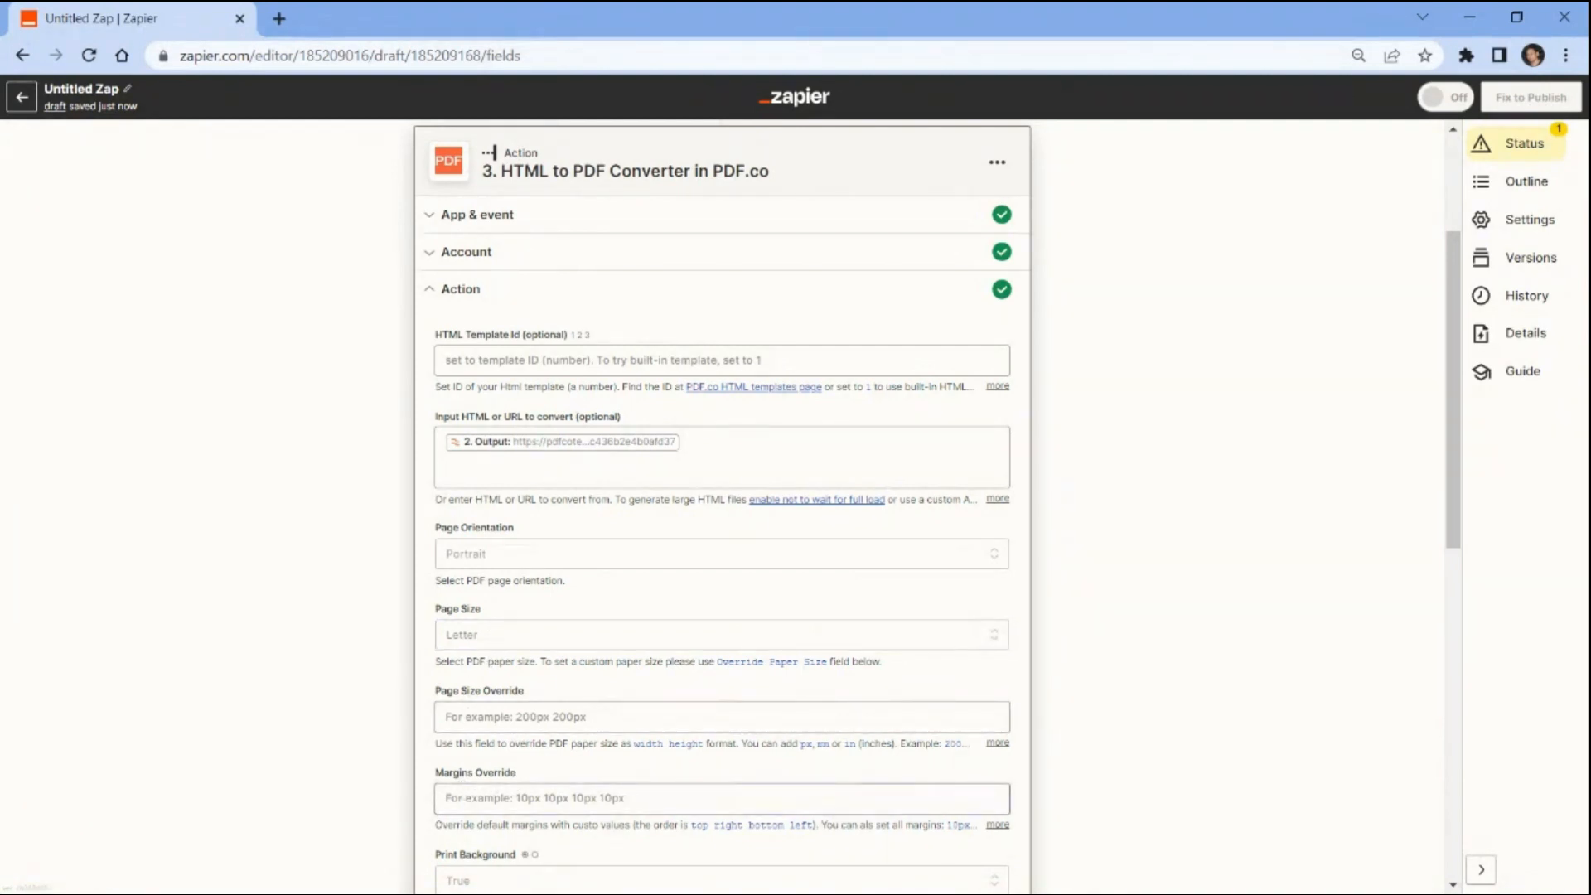
# Keep the remaining converter options at their defaults and test the HTML to PDF action
pyautogui.scroll(-10, 722, 497)
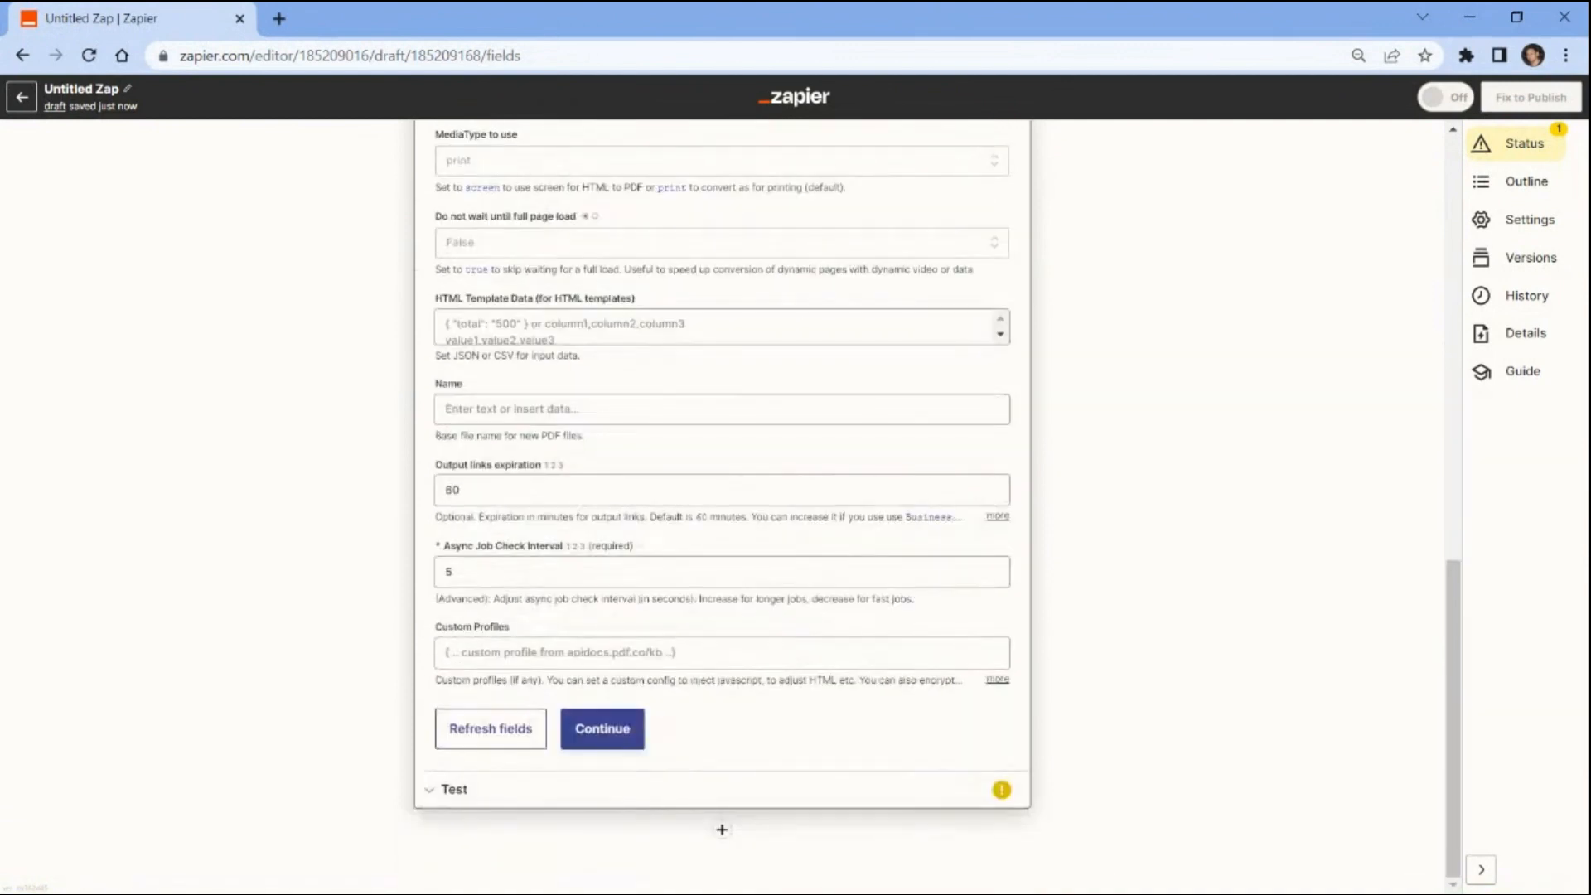
pyautogui.click(607, 730)
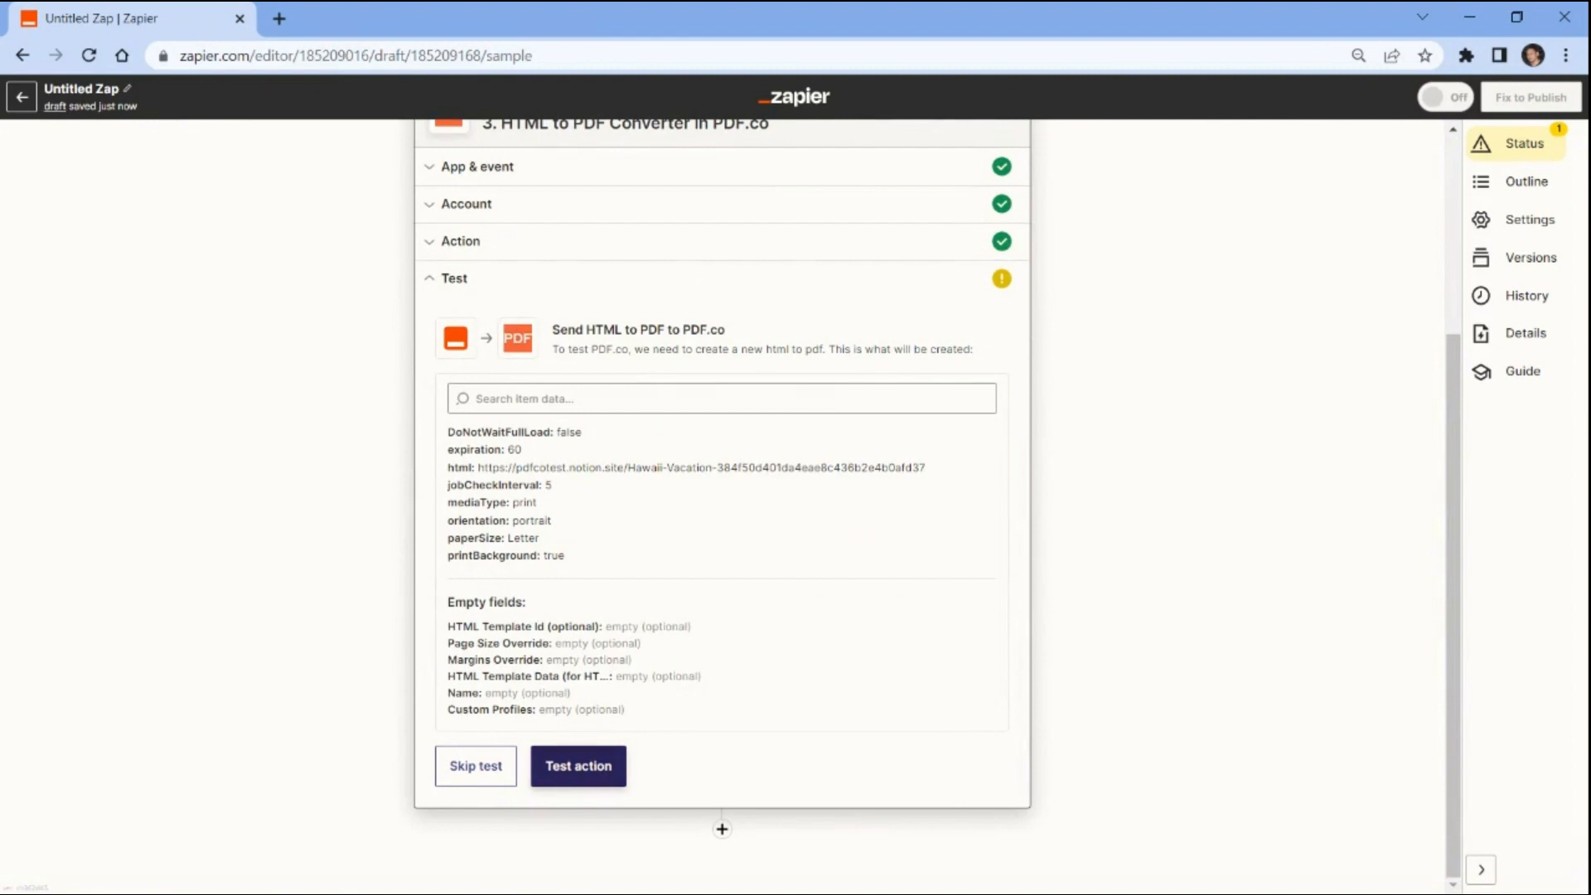
pyautogui.click(593, 769)
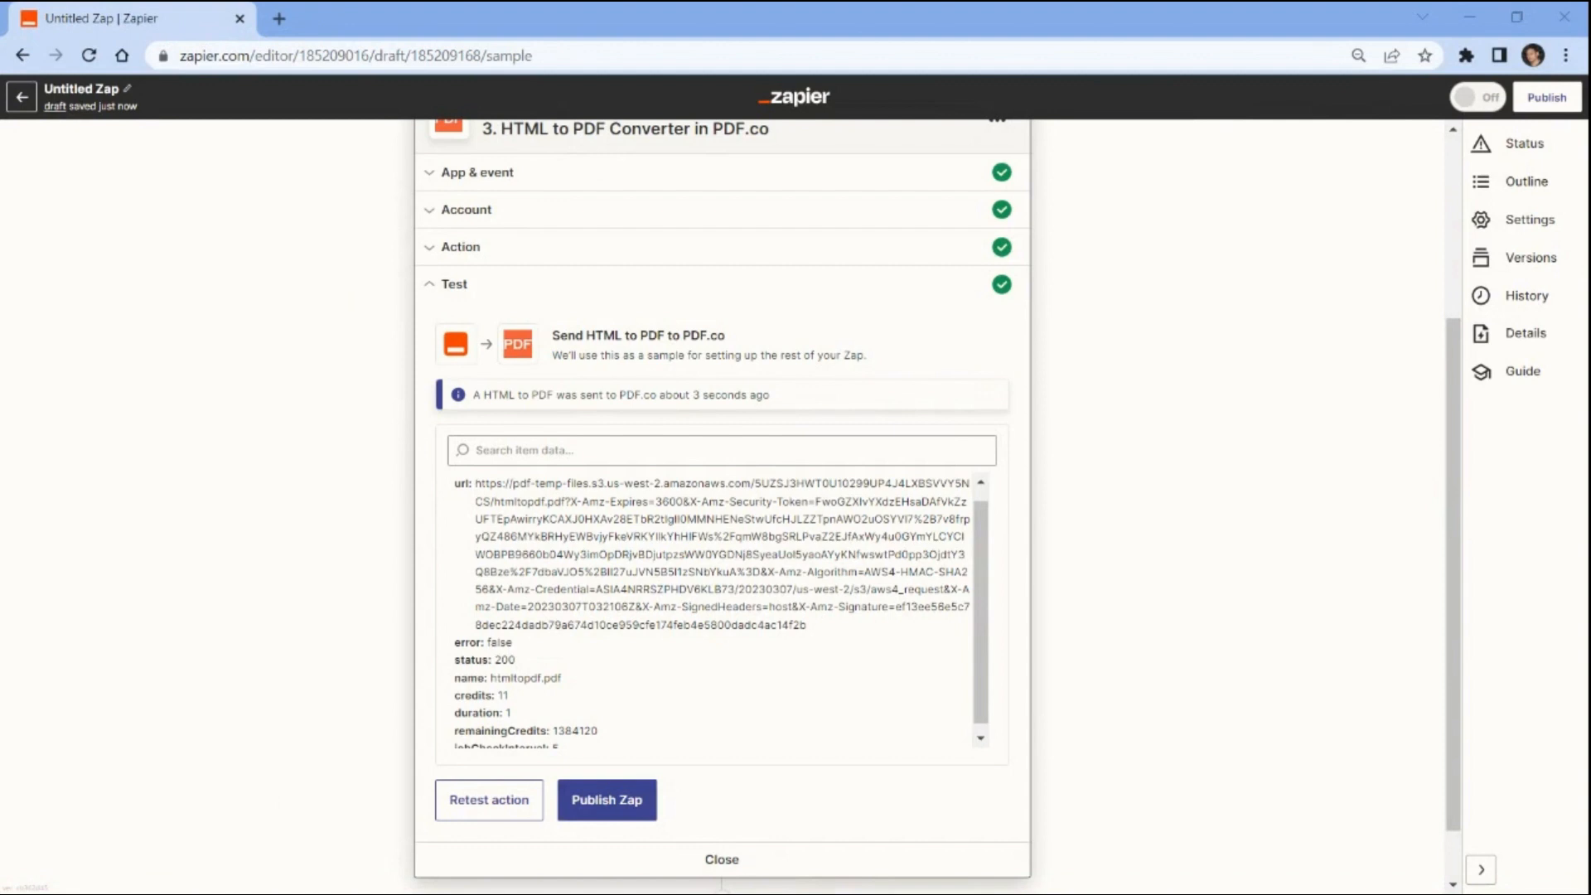
# Copy the output PDF URL from the HTML to PDF test result and open it in a new browser tab
pyautogui.moveTo(808, 626); pyautogui.dragTo(475, 483)
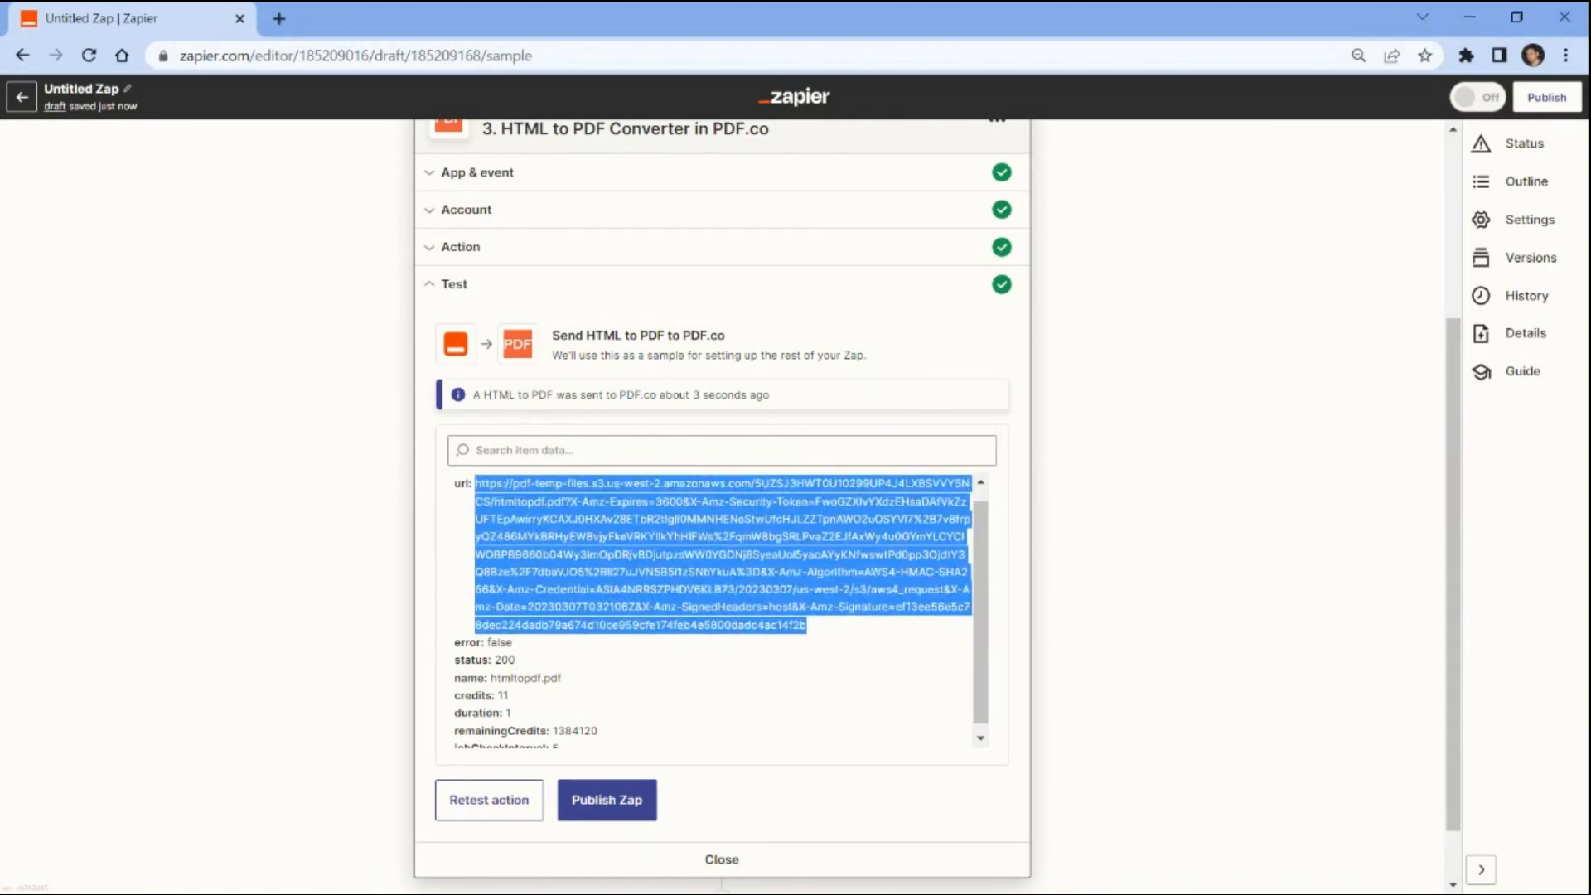
pyautogui.click(279, 18)
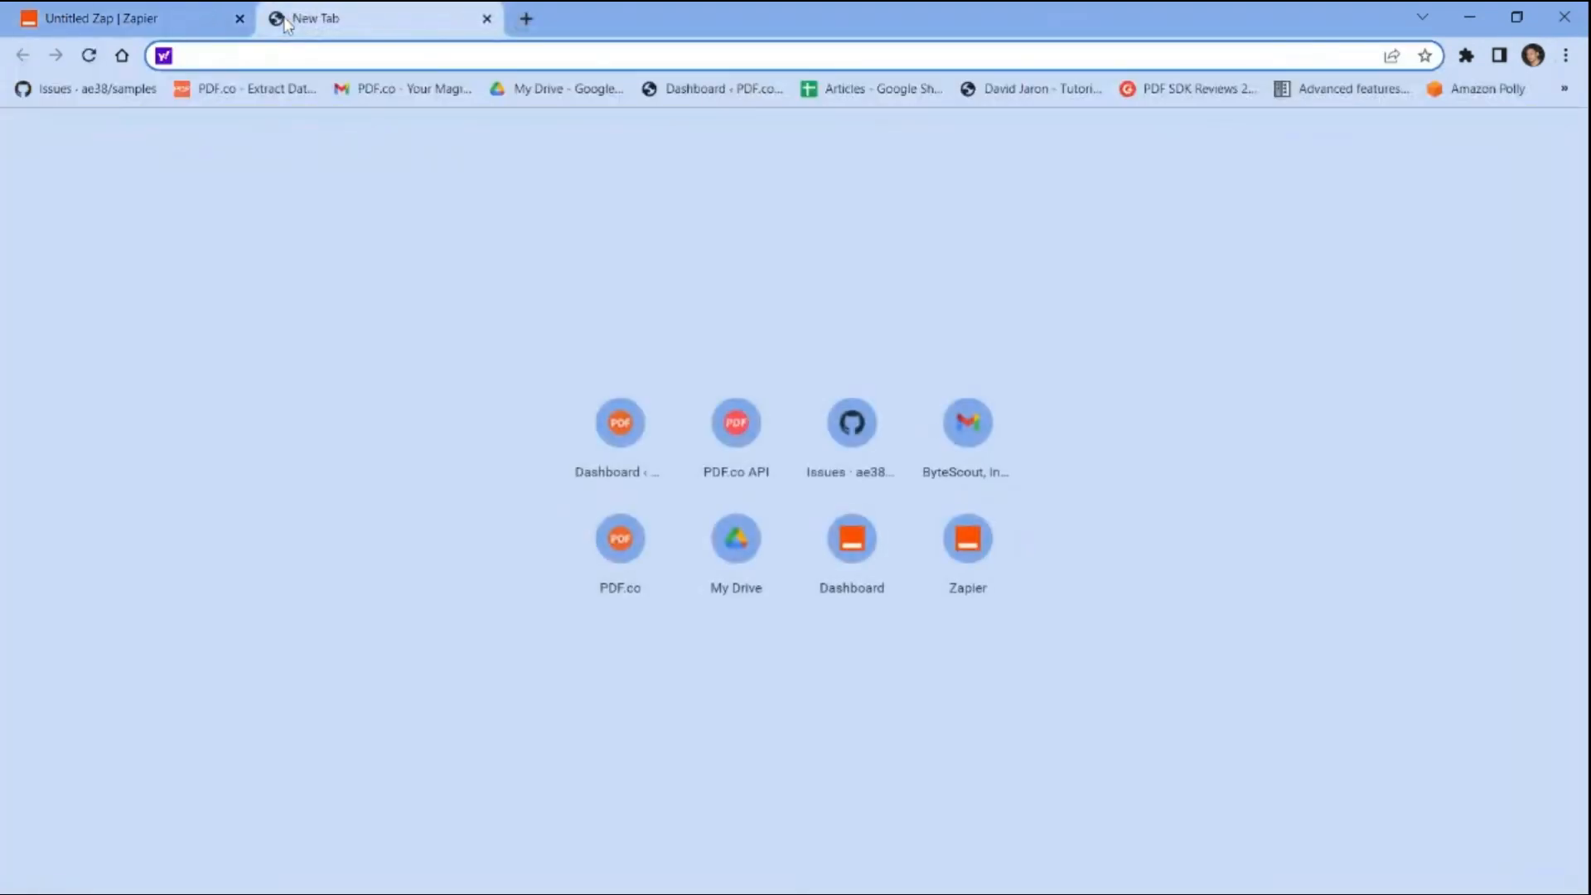
pyautogui.hotkey('ctrl', 'v')
pyautogui.press('Return')
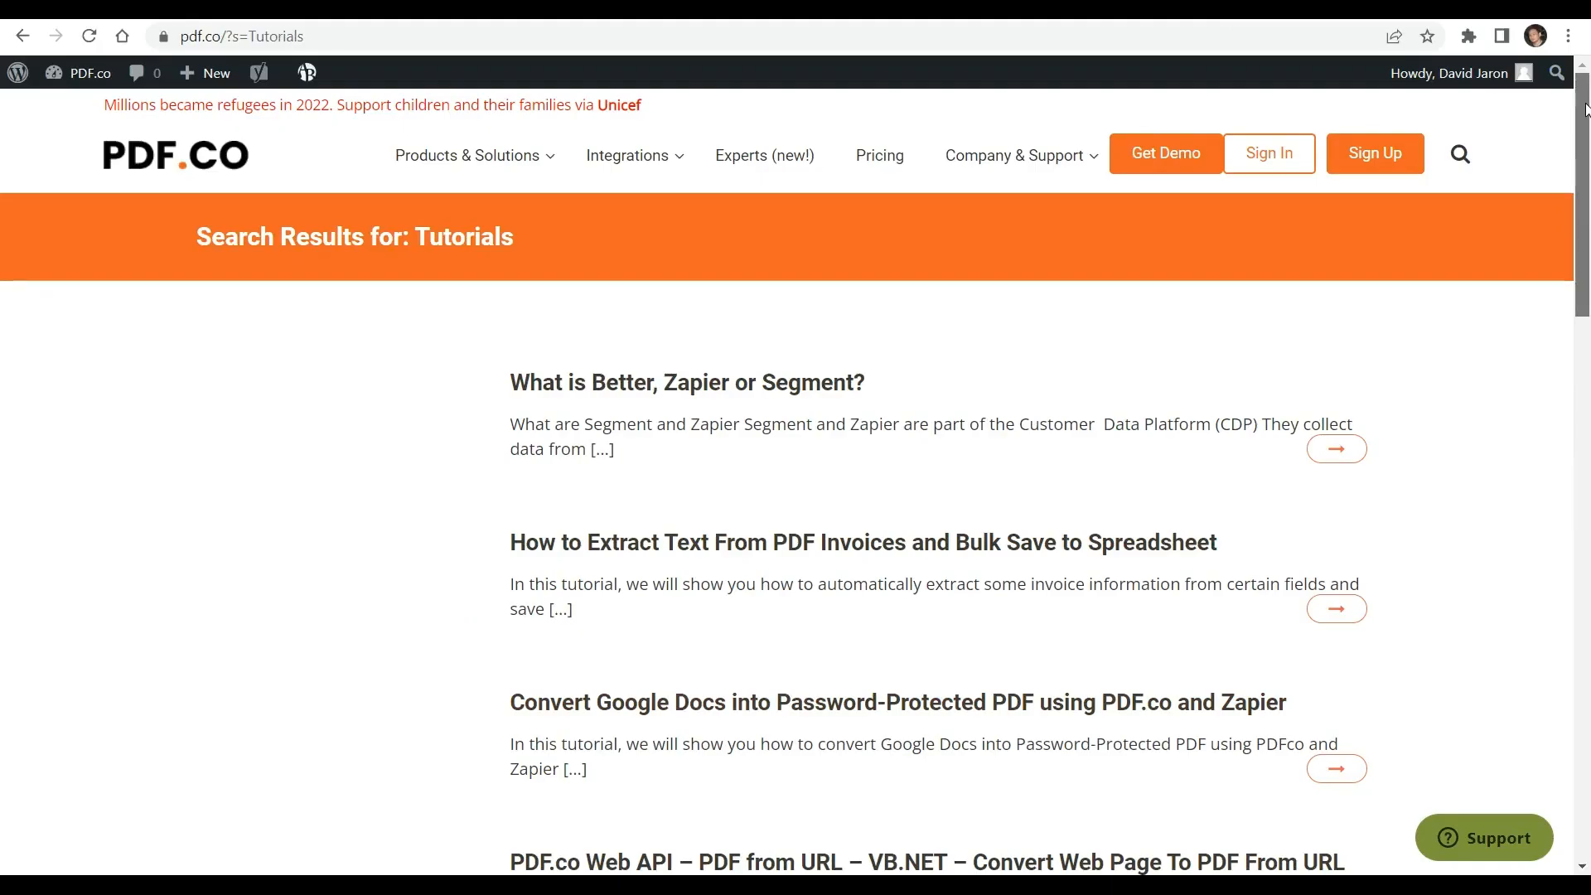
pyautogui.scroll(-3, 1588, 154)
pyautogui.moveTo(1588, 154); pyautogui.dragTo(1589, 329)
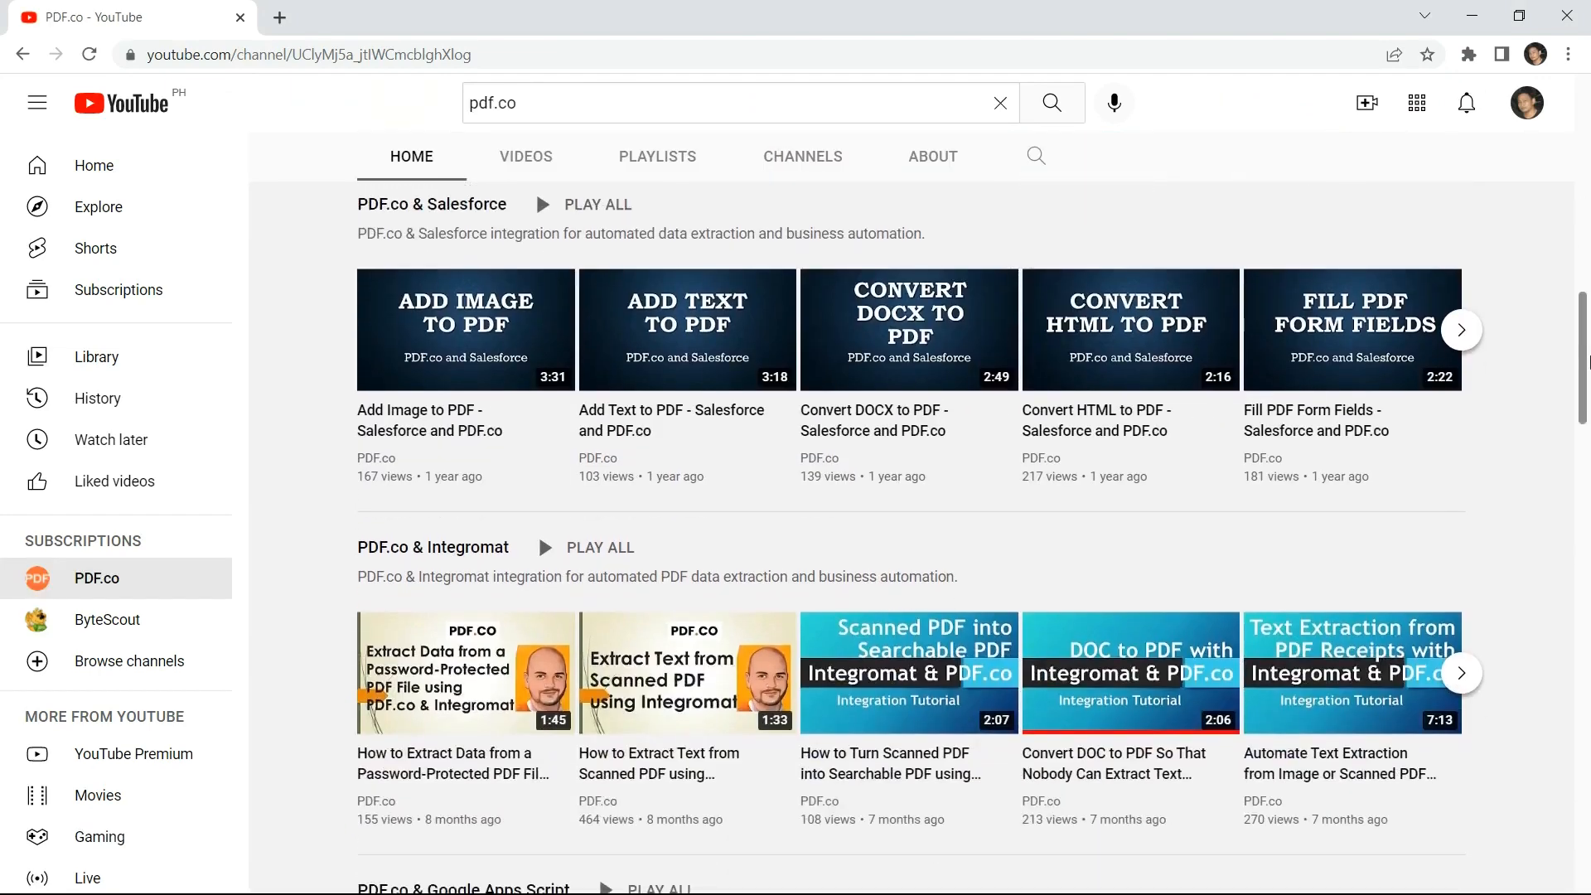
pyautogui.moveTo(1588, 286); pyautogui.dragTo(1588, 454)
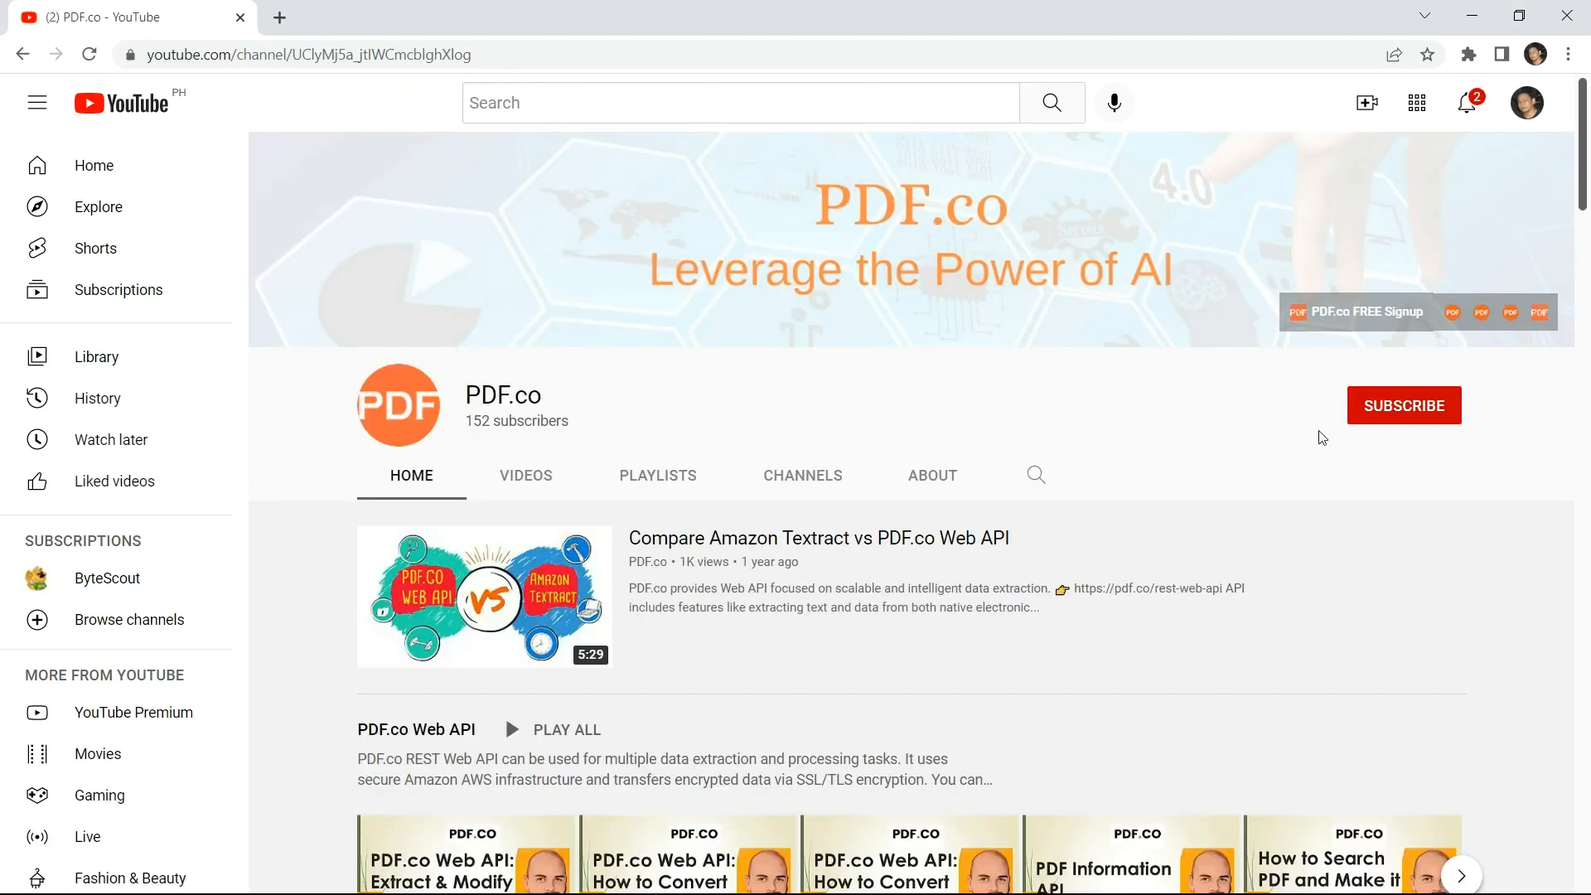
# Subscribe to the PDF.co YouTube channel and turn on all notifications for it
pyautogui.click(1422, 411)
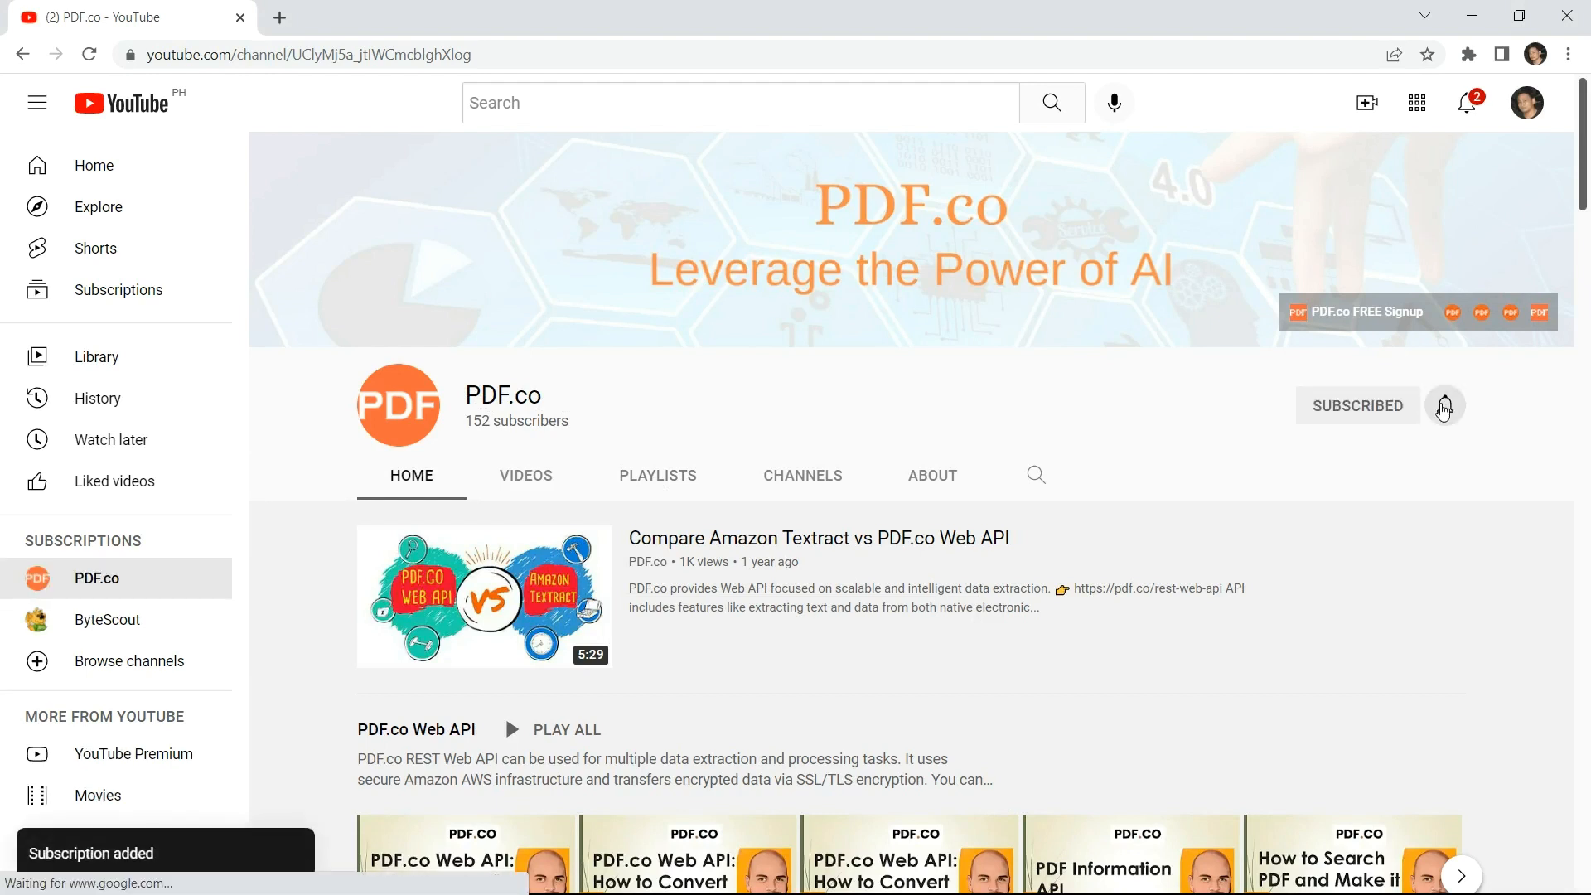
pyautogui.click(1444, 407)
pyautogui.click(1366, 455)
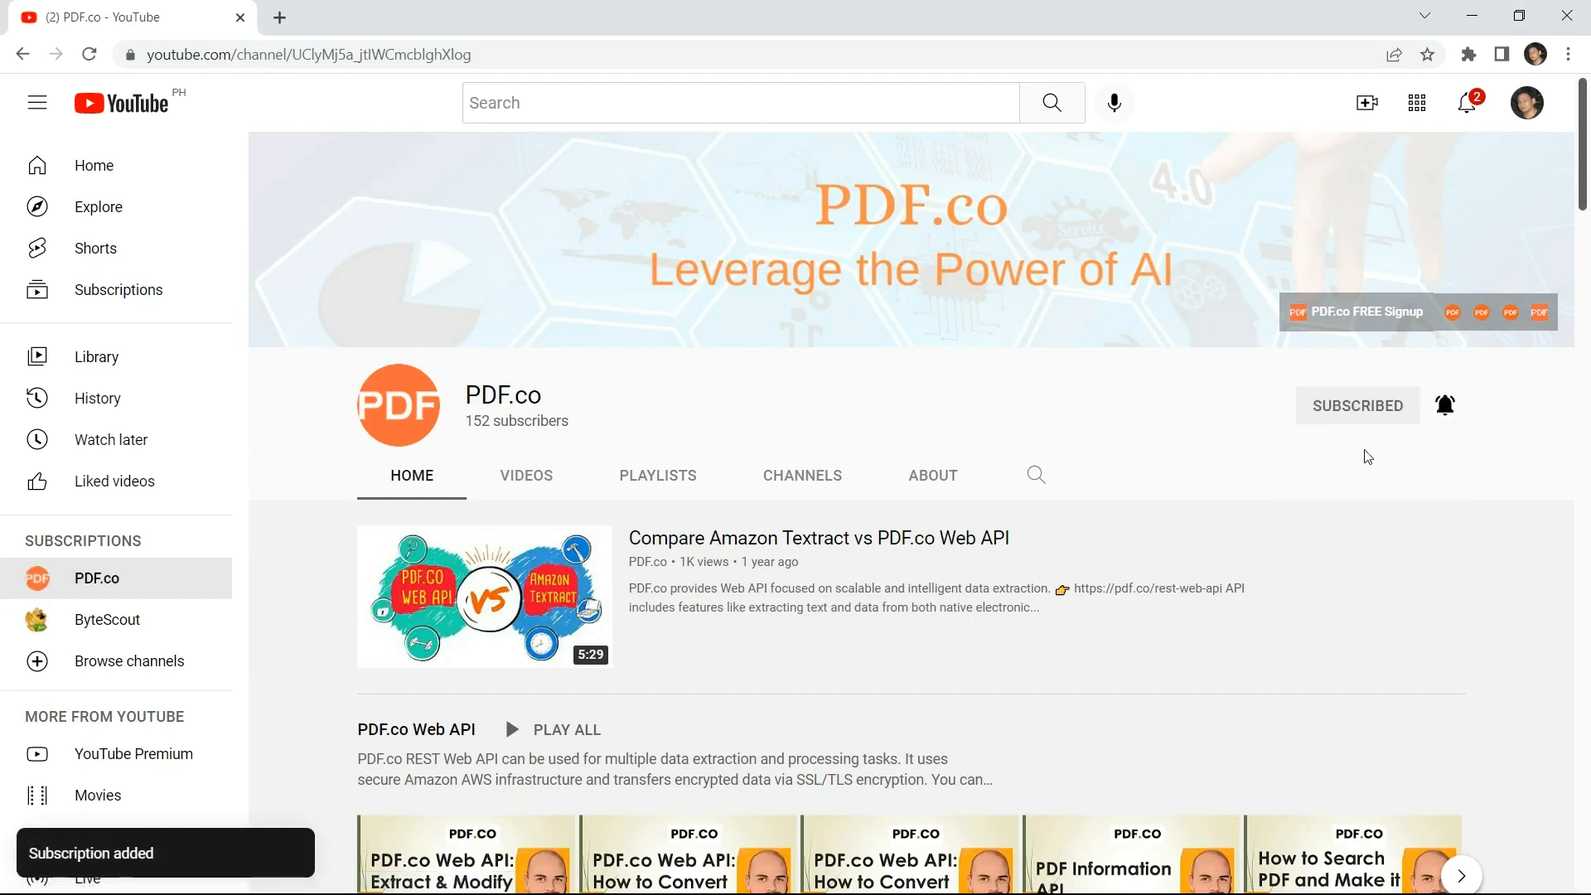